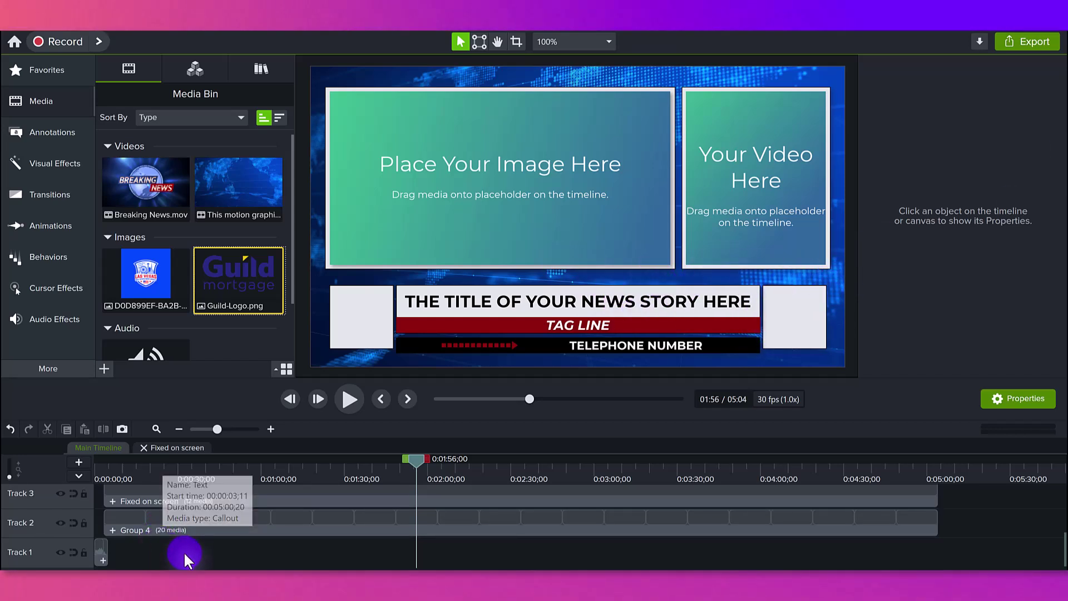
Examine the main timeline's tracks, from the text and media placeholders down to the grouped media
left_click_drag(148, 472, 489, 461)
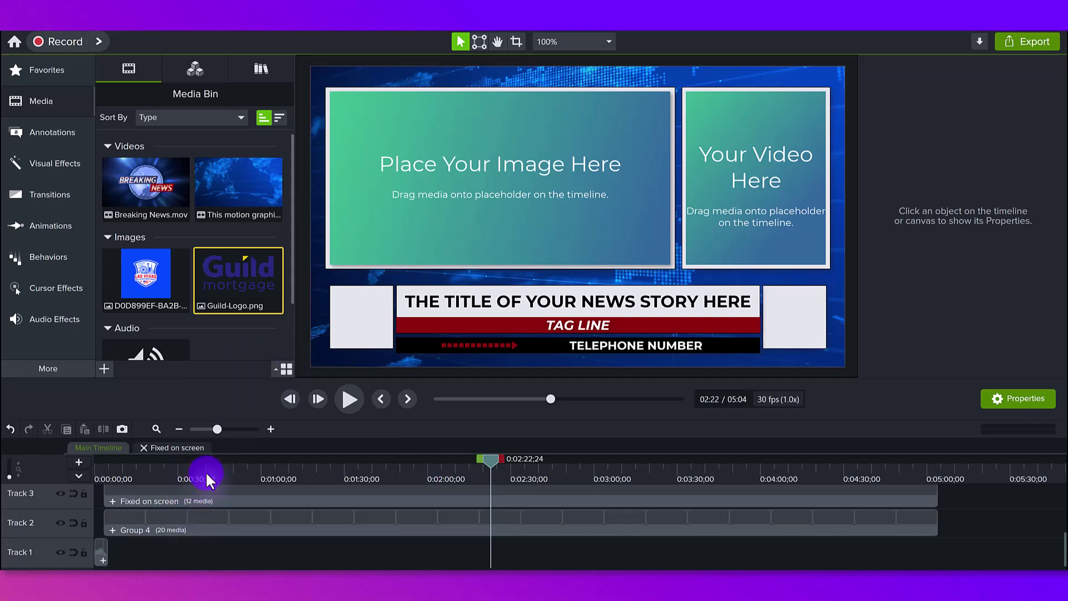
scroll(178, 496, "up", 1)
scroll(151, 520, "down", 1)
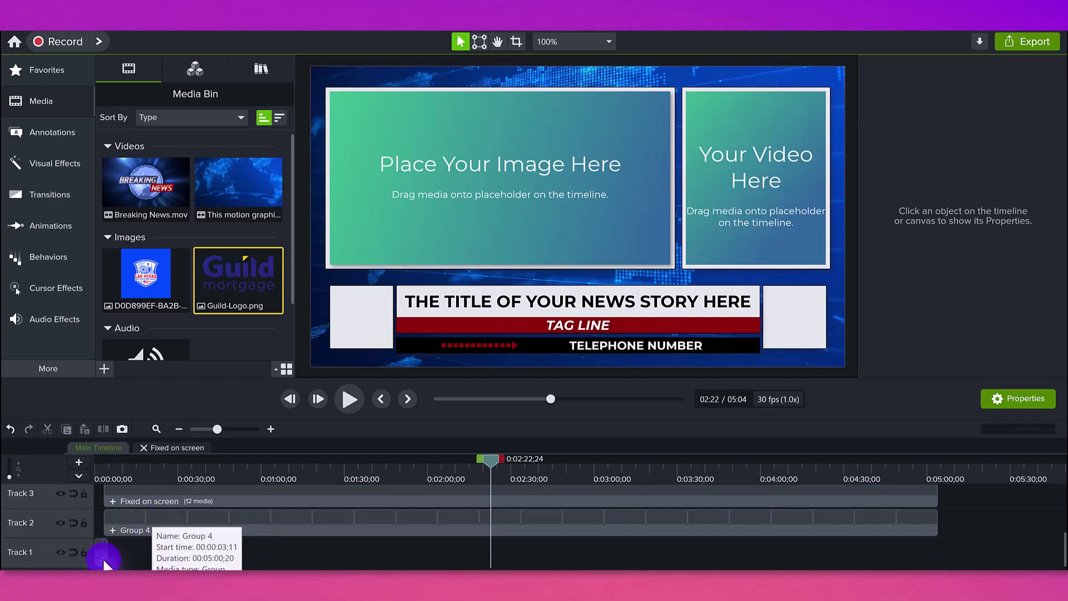
scroll(247, 518, "up", 1)
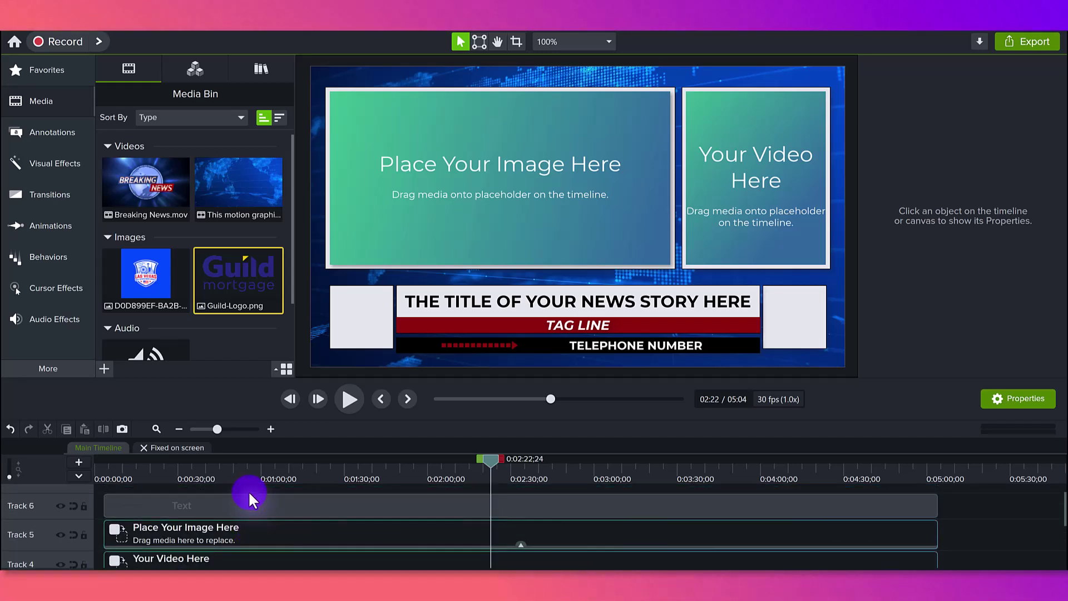
scroll(247, 500, "down", 1)
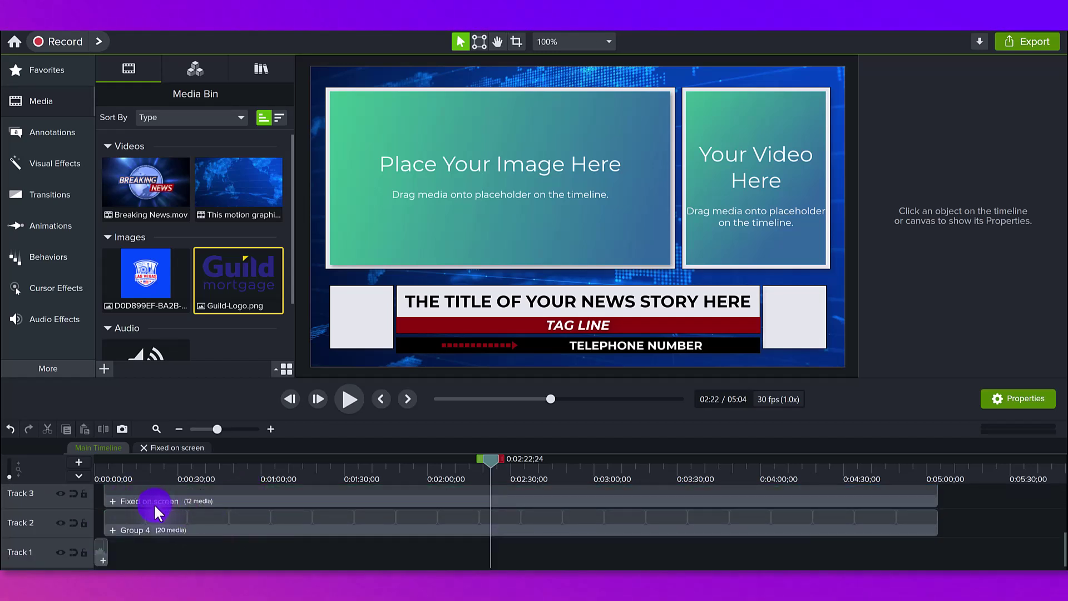
scroll(192, 532, "up", 3)
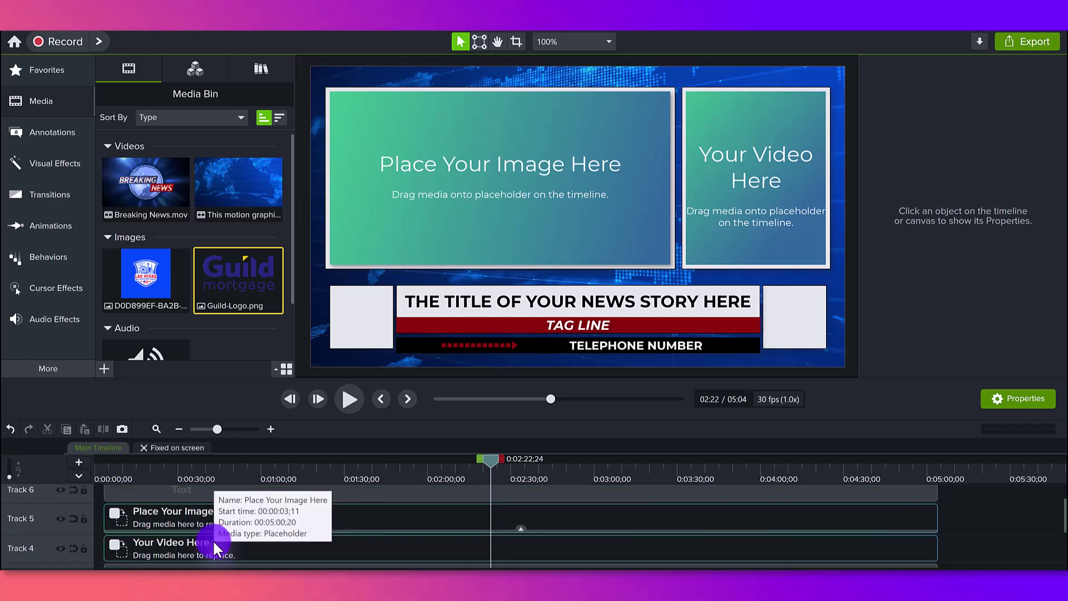
scroll(212, 539, "down", 1)
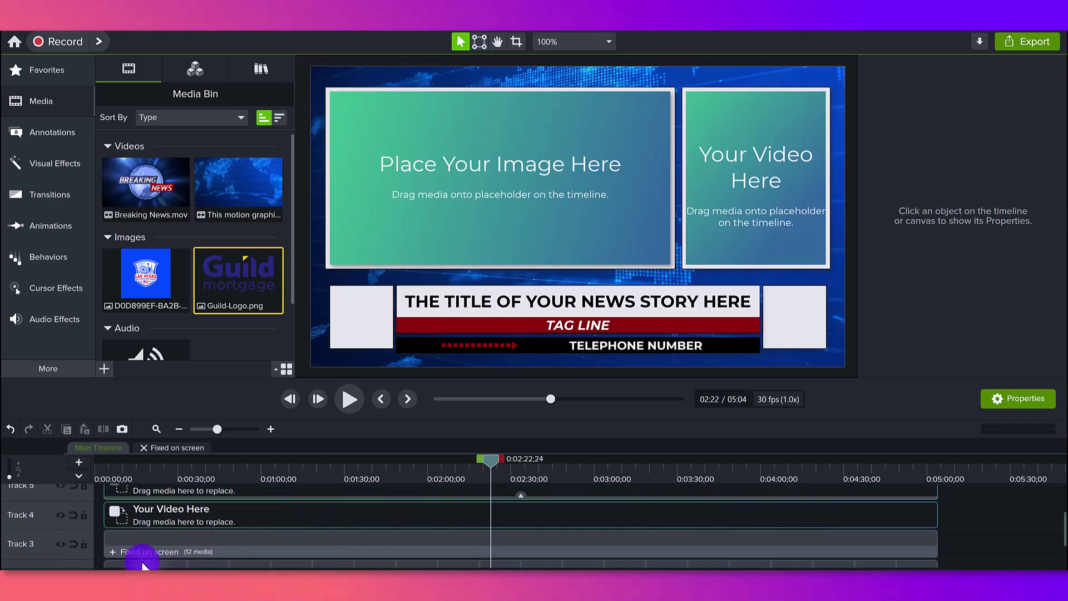
Open the Fixed on screen group and look through all of its tracks
left_click(112, 549)
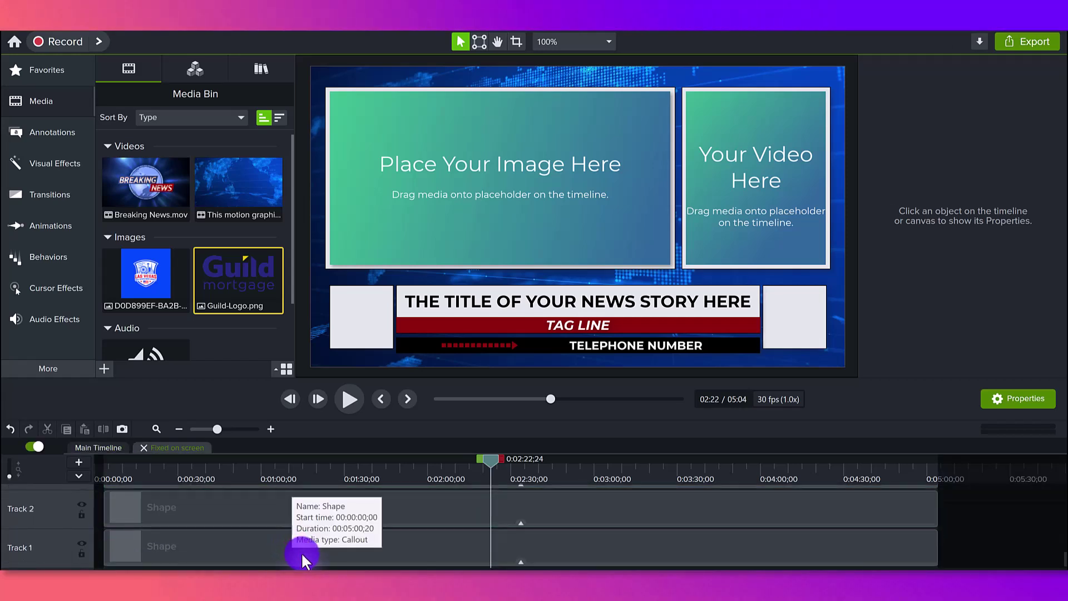
scroll(300, 548, "up", 10)
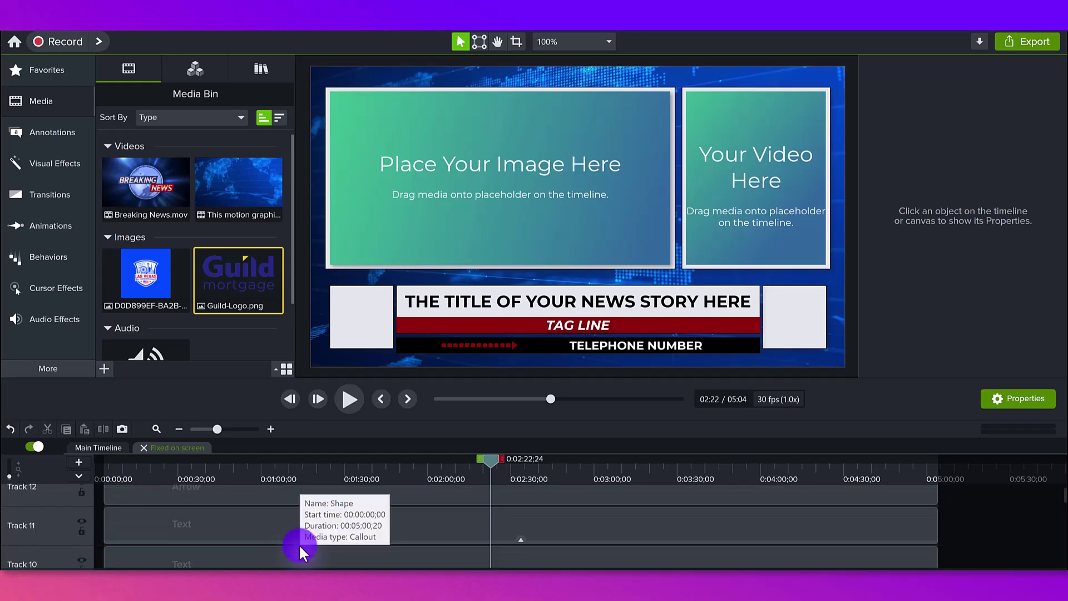
scroll(300, 543, "down", 3)
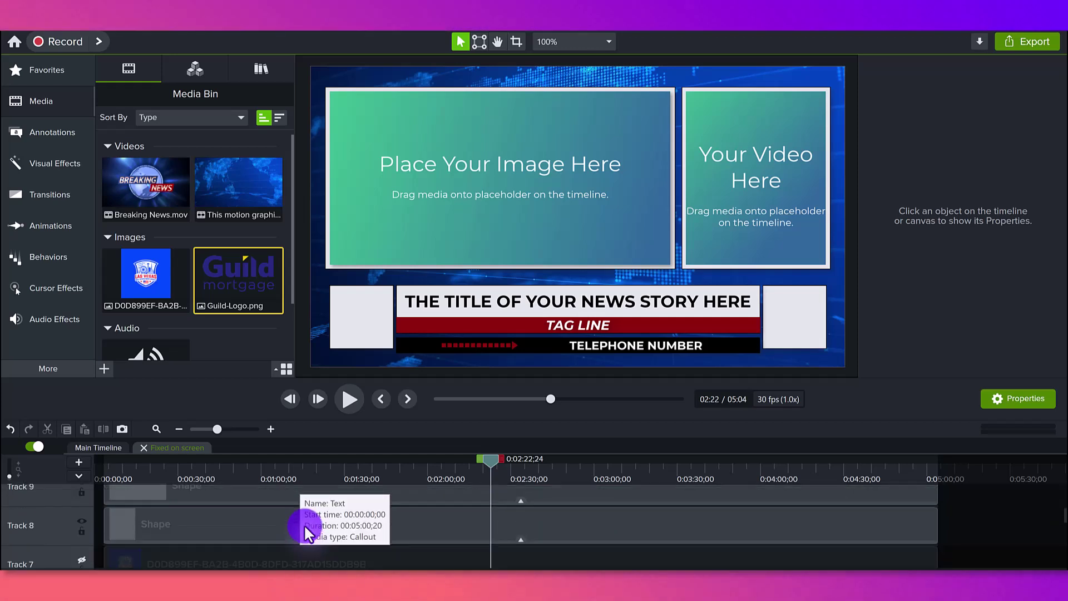
scroll(304, 524, "down", 7)
Select the two square shapes beside the lower-third banner in turn on Tracks 1 and 2 to identify them
left_click(176, 551)
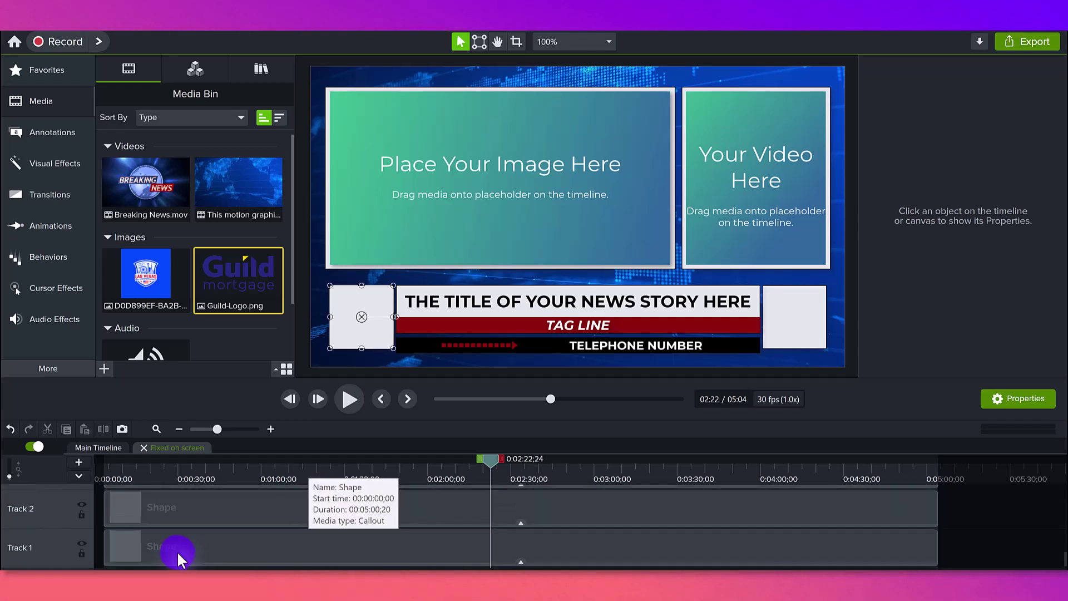
left_click(202, 509)
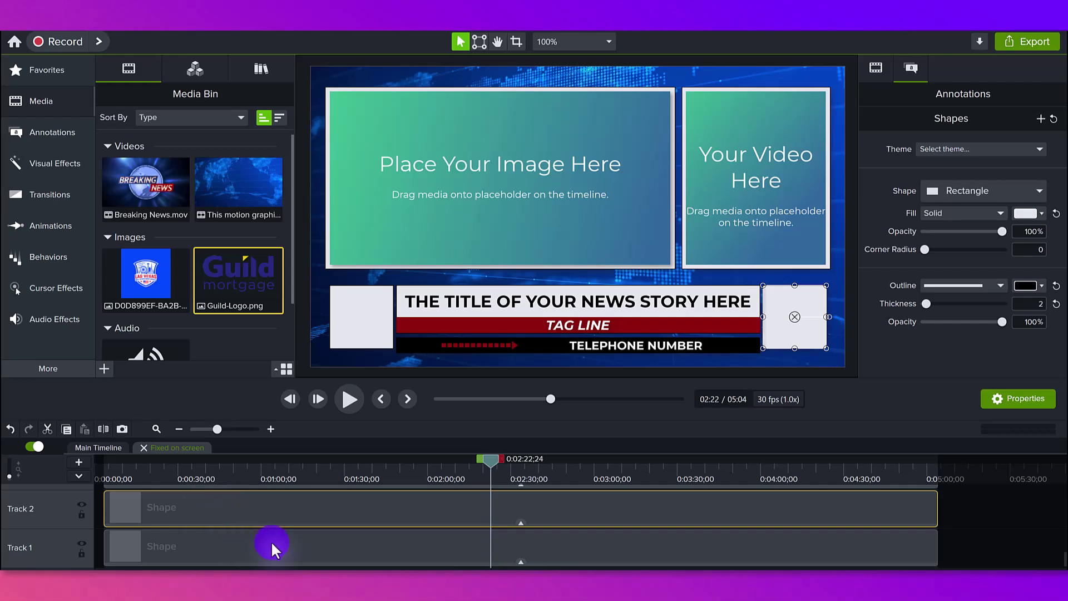
left_click(303, 549)
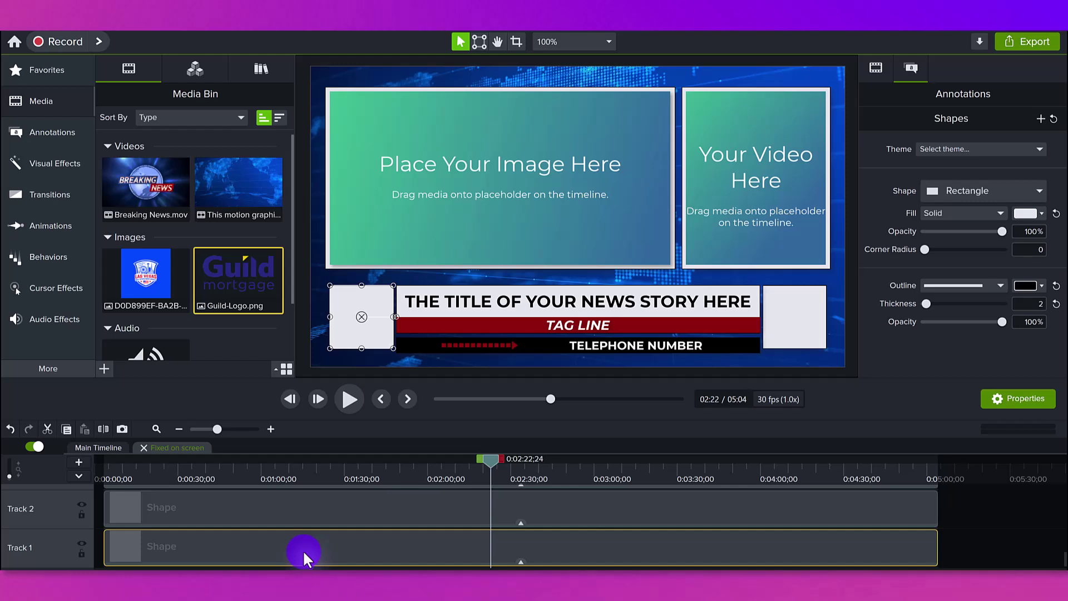
Identify the background bars of the title, telephone number and tag line by selecting their shapes on Tracks 3 to 5
scroll(304, 534, "up", 1)
left_click(306, 511)
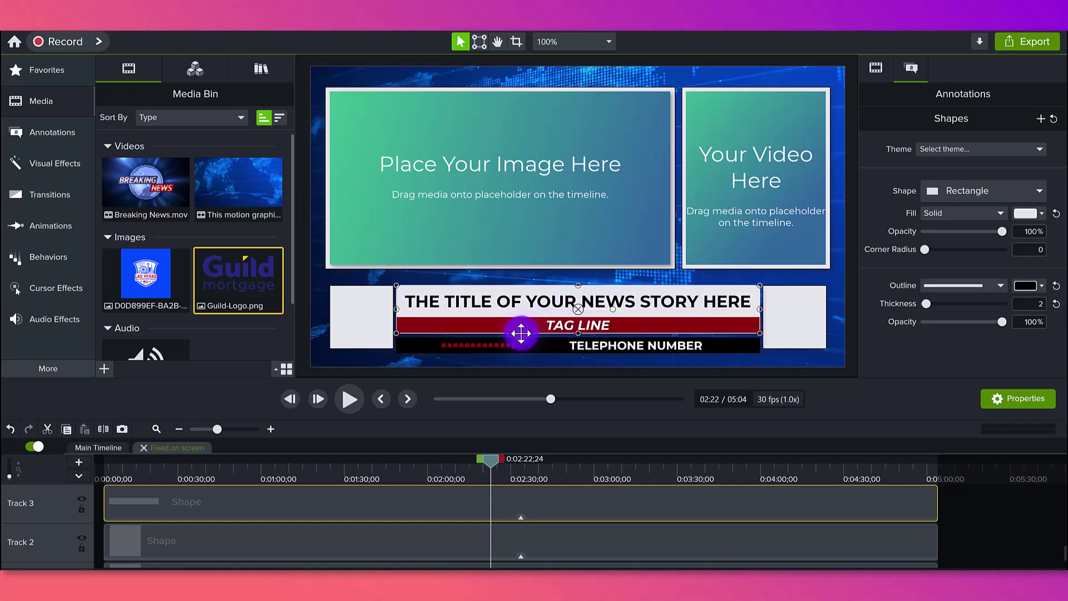
scroll(359, 525, "up", 2)
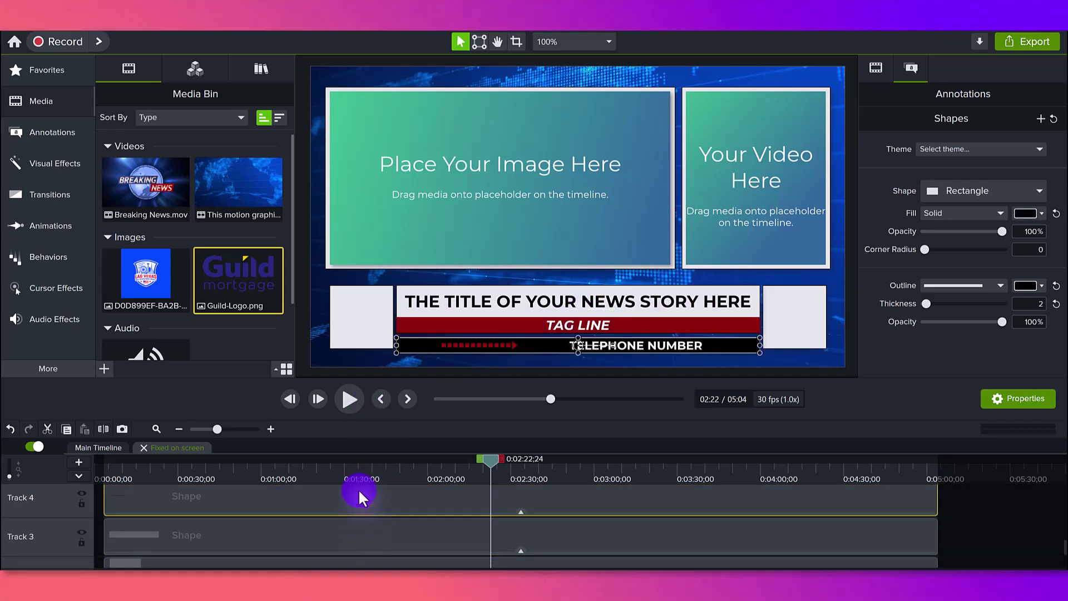
left_click(642, 346)
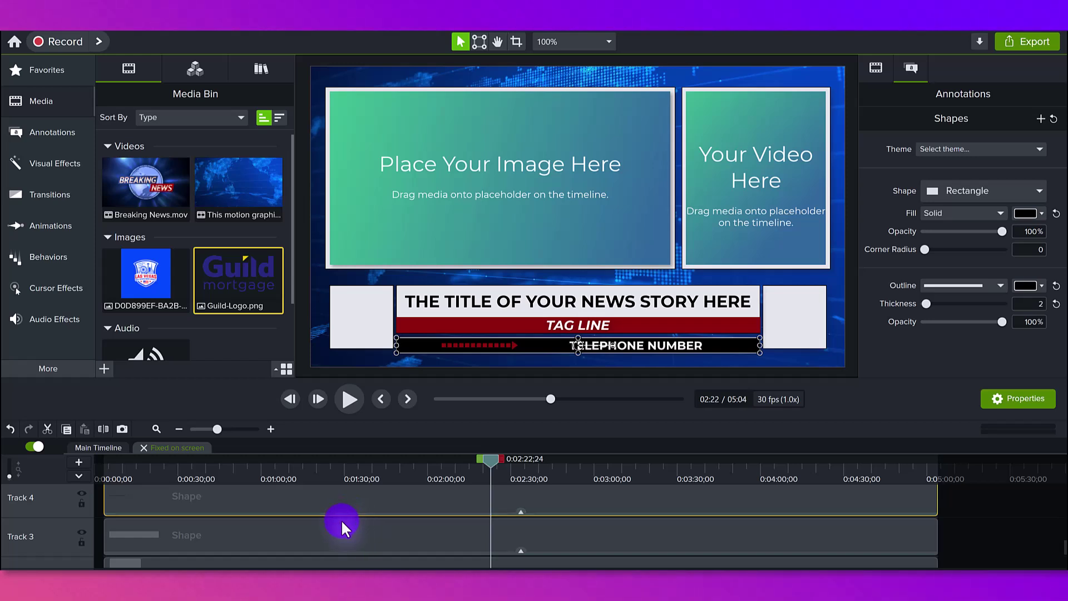
scroll(342, 519, "up", 1)
left_click(343, 504)
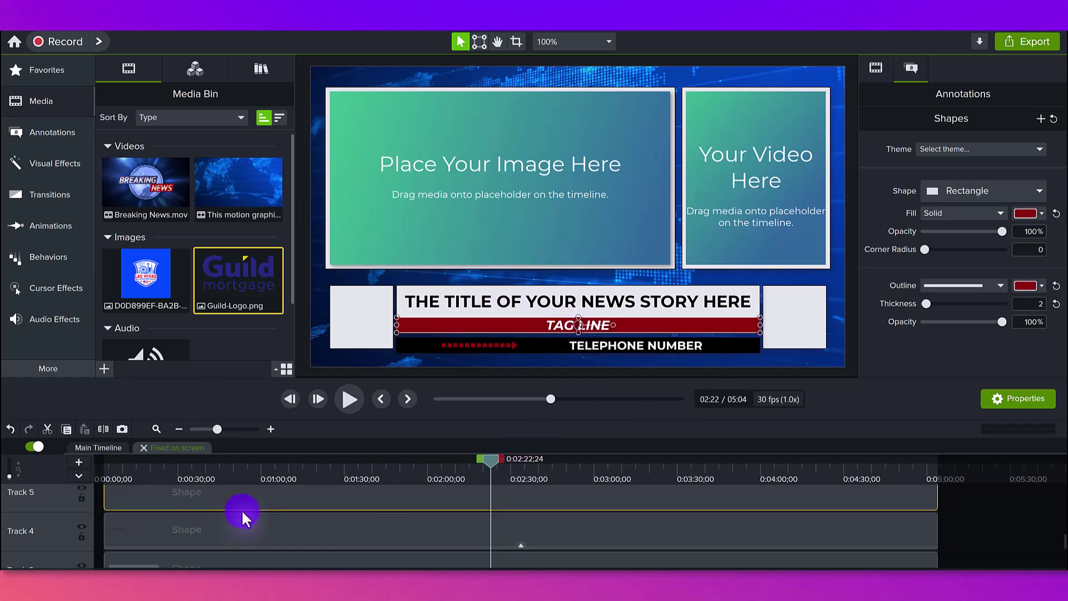
Select the frame shapes behind the video and image placeholders in turn to identify them
scroll(241, 509, "up", 3)
left_click(777, 89)
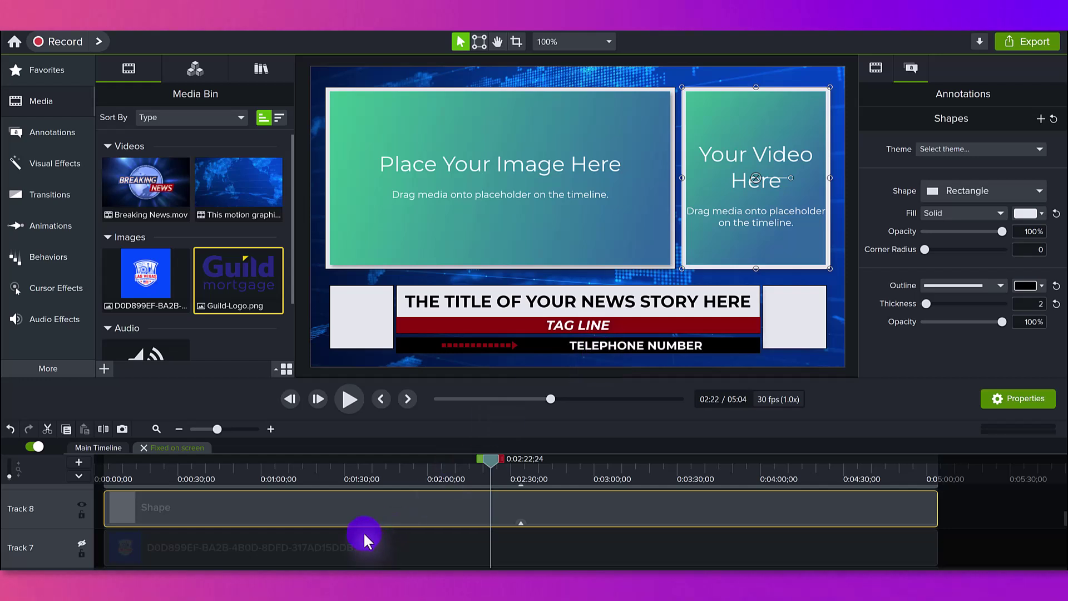
left_click(499, 148)
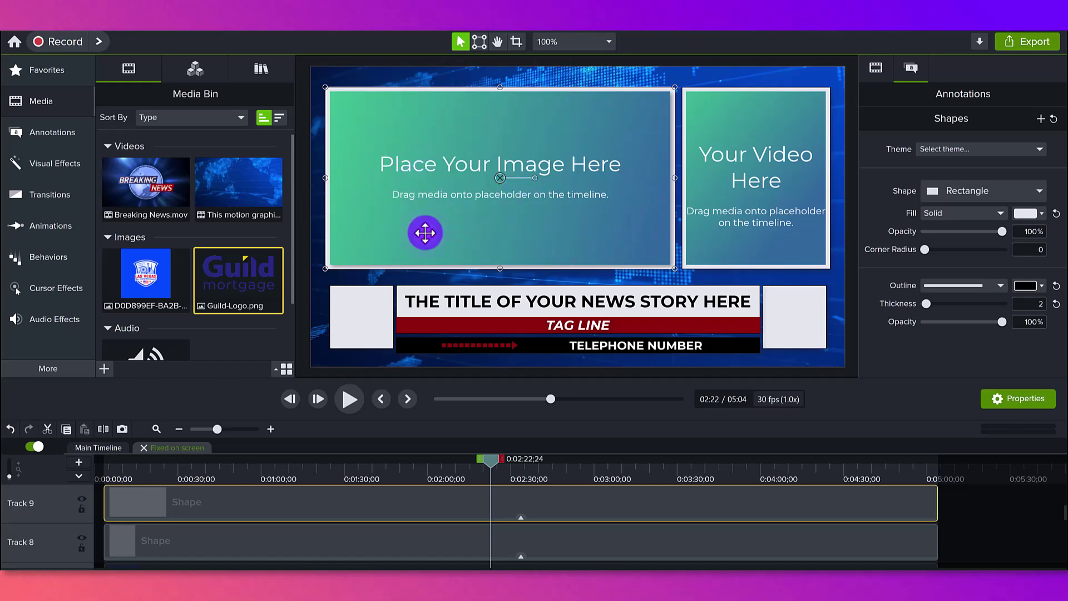
Select the telephone number text, the tag line text and the dotted arrow in turn to inspect them
scroll(361, 523, "up", 2)
left_click(365, 526)
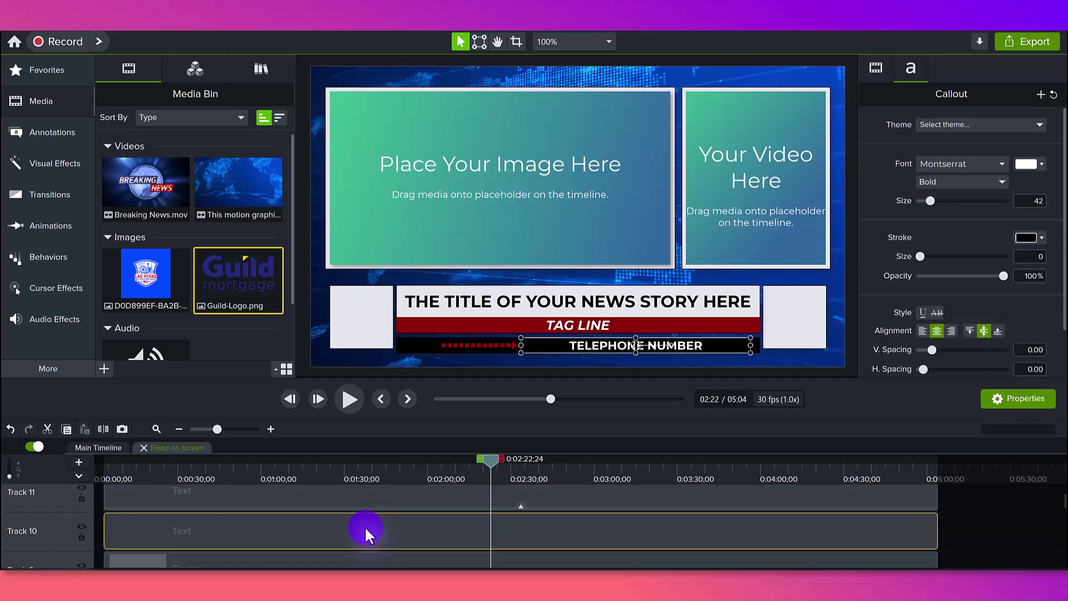
left_click(386, 493)
scroll(396, 506, "up", 1)
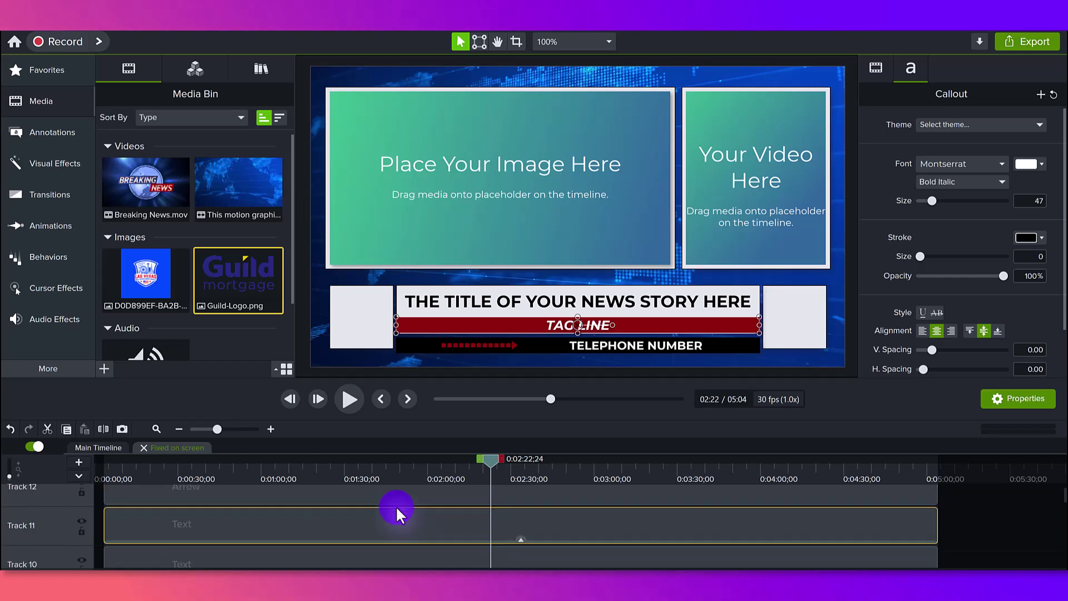
left_click(399, 490)
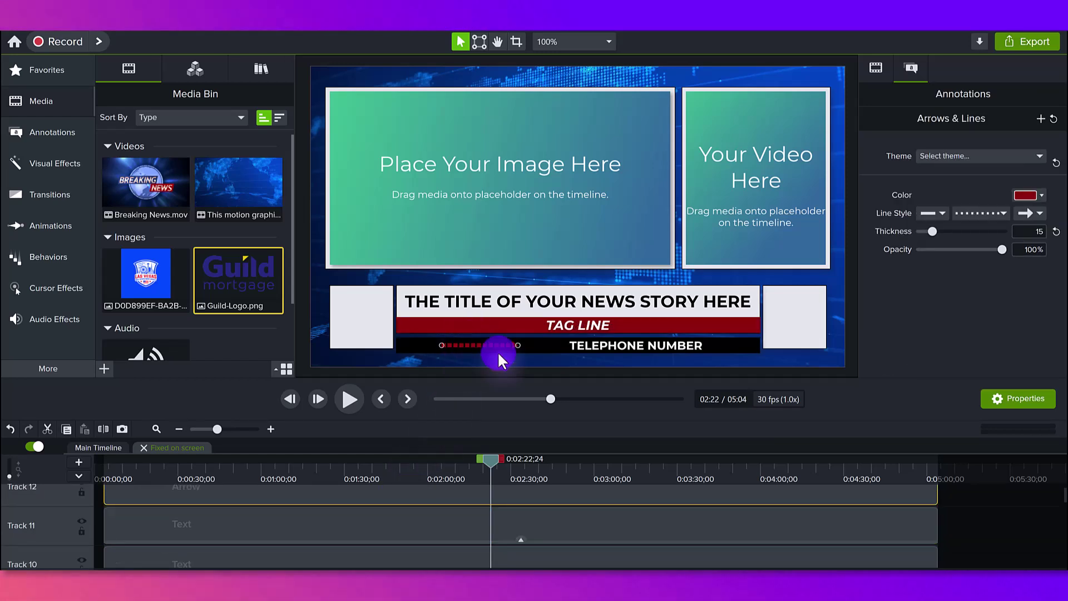
Review the group's remaining lower tracks and return from Fixed on screen to the main timeline
scroll(435, 522, "down", 3)
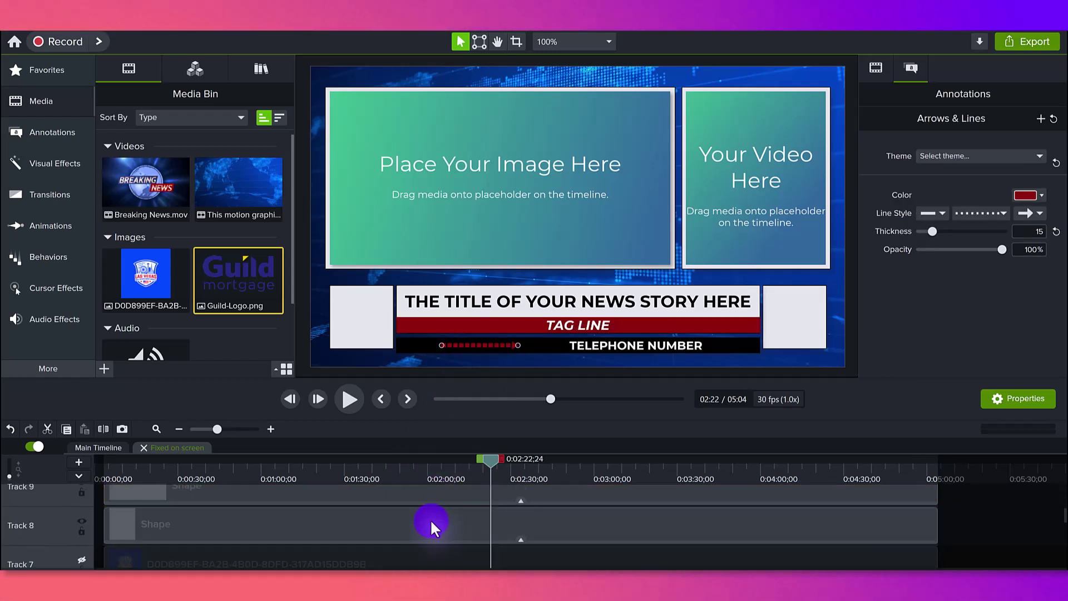
scroll(431, 524, "down", 6)
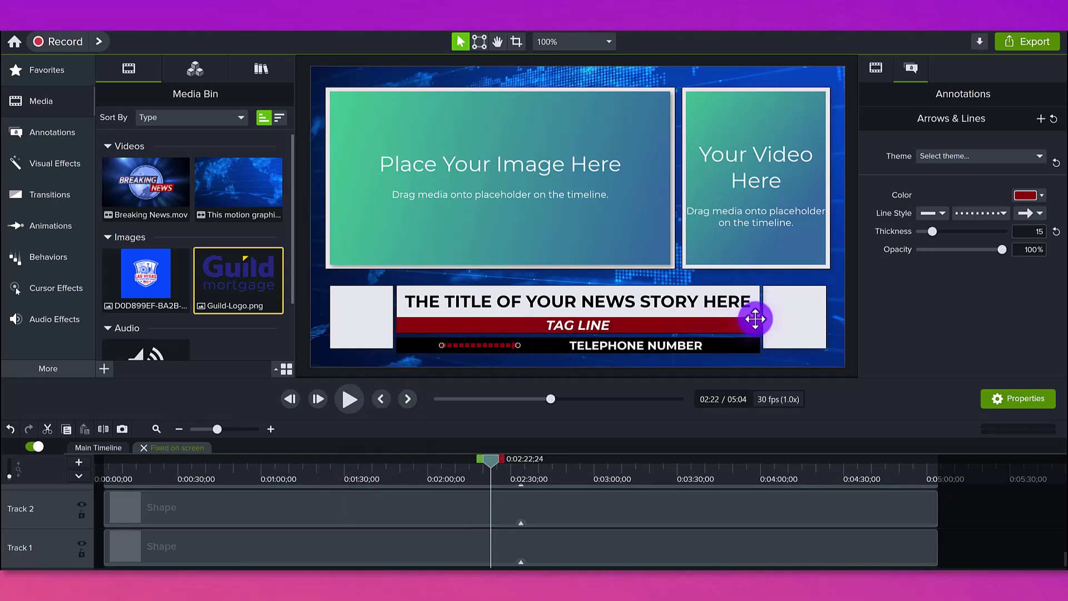
left_click(98, 451)
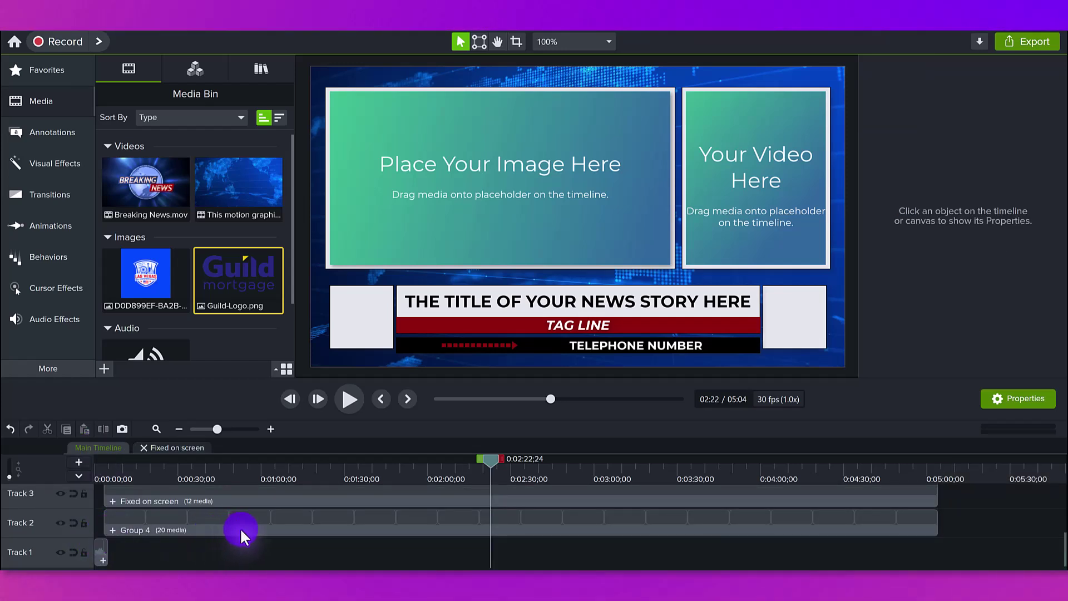
Open Group 4 and preview its repeated background clips at several points along the timeline
scroll(258, 543, "up", 1)
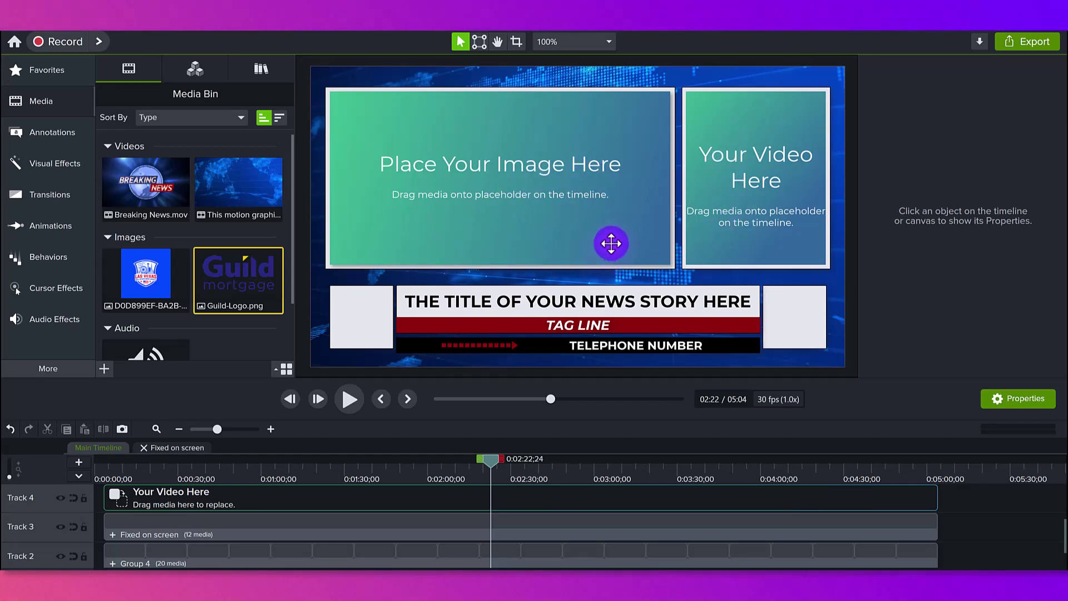
scroll(167, 514, "down", 2)
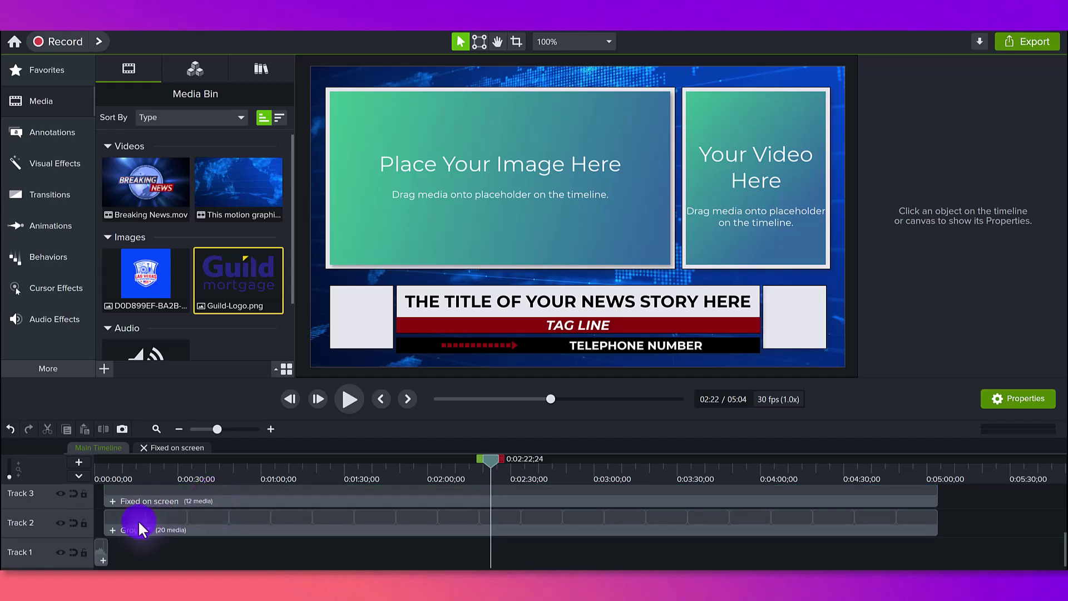
left_click(113, 530)
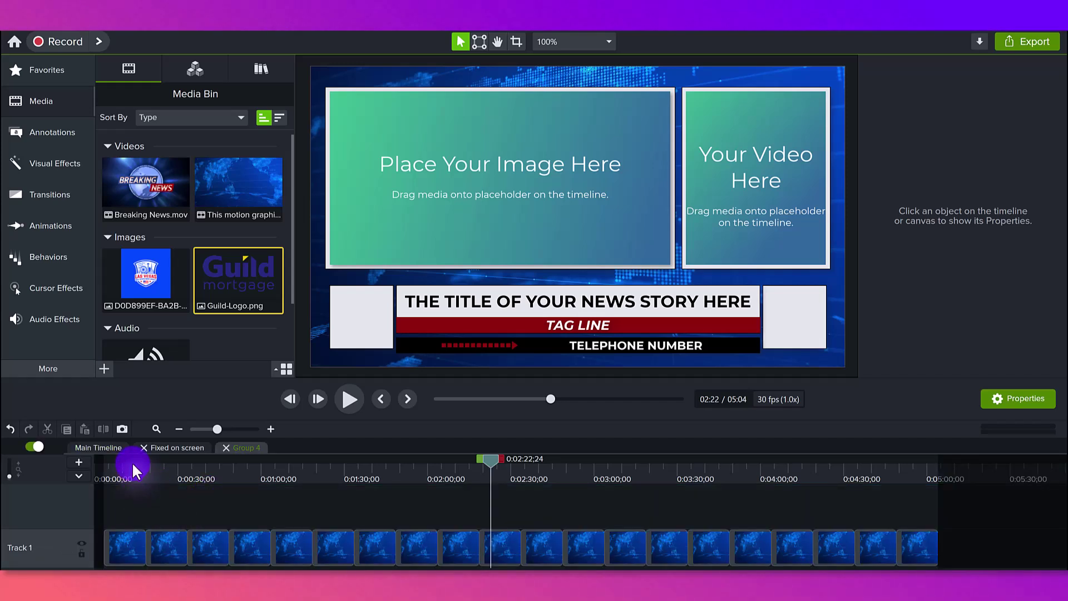
left_click(171, 469)
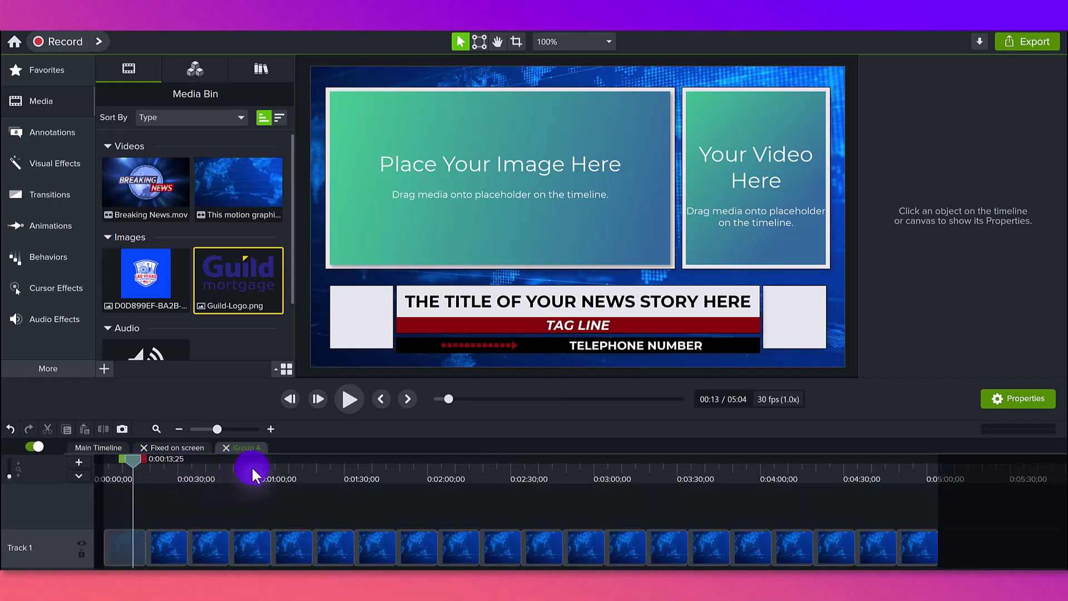
left_click_drag(563, 485, 709, 473)
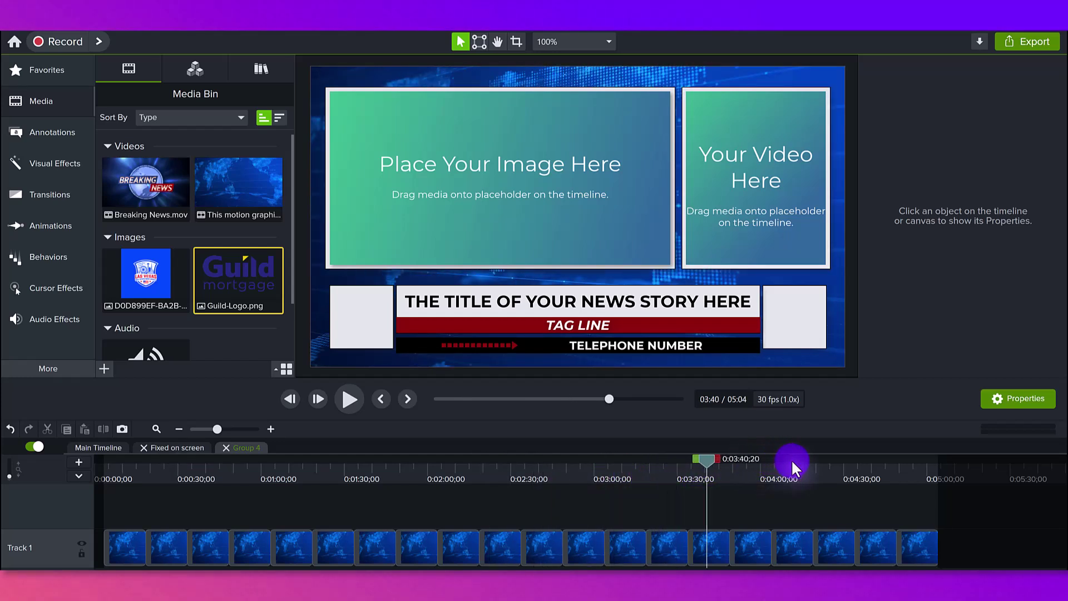
left_click(358, 480)
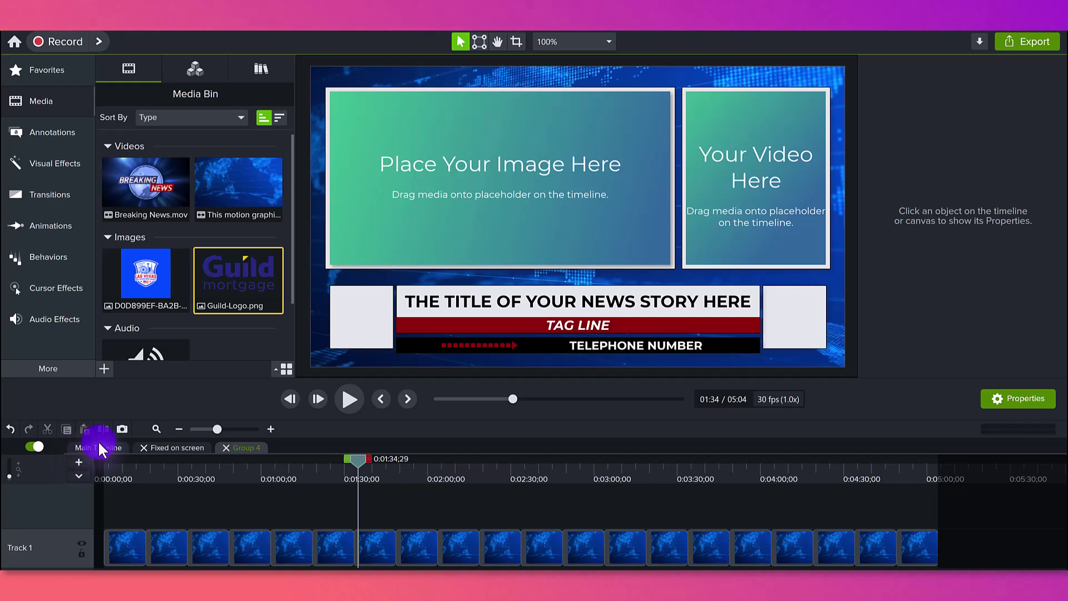
left_click(167, 470)
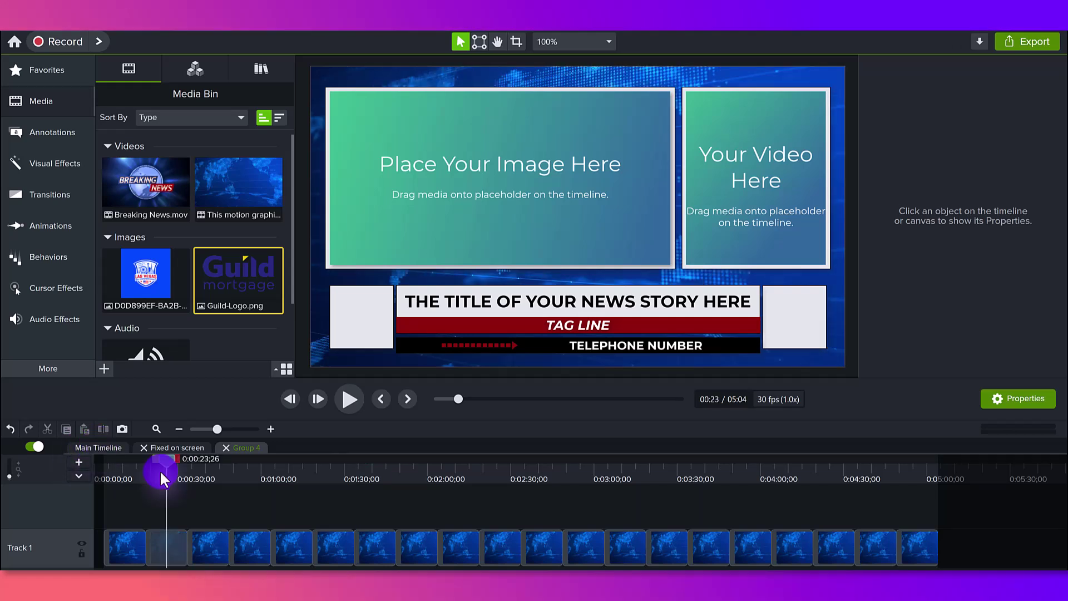
left_click(290, 479)
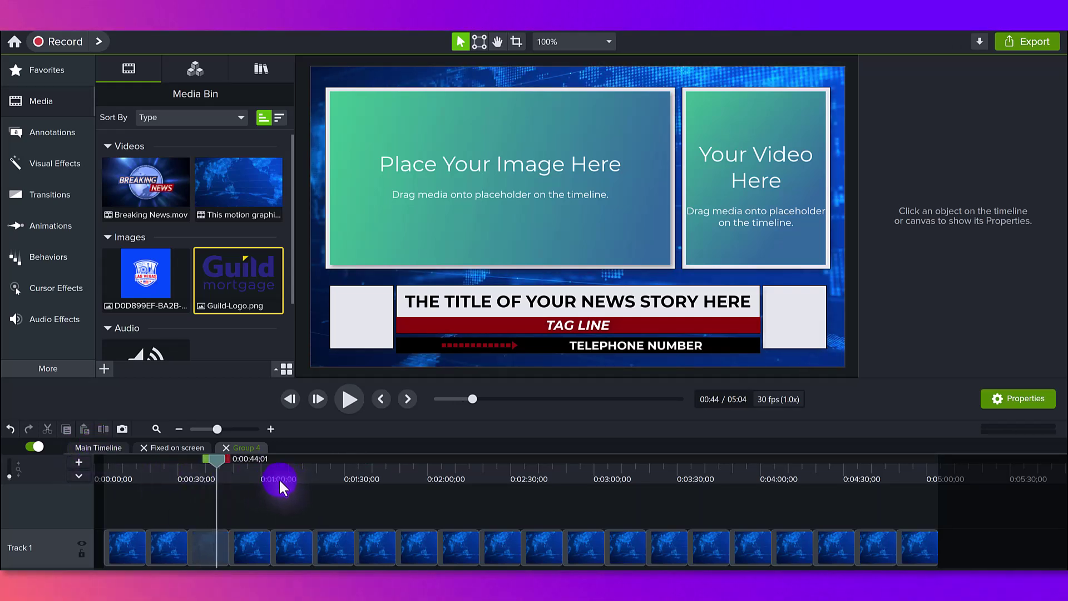
Leave Group 4 for the main timeline and look at the image and video placeholder tracks
left_click(86, 448)
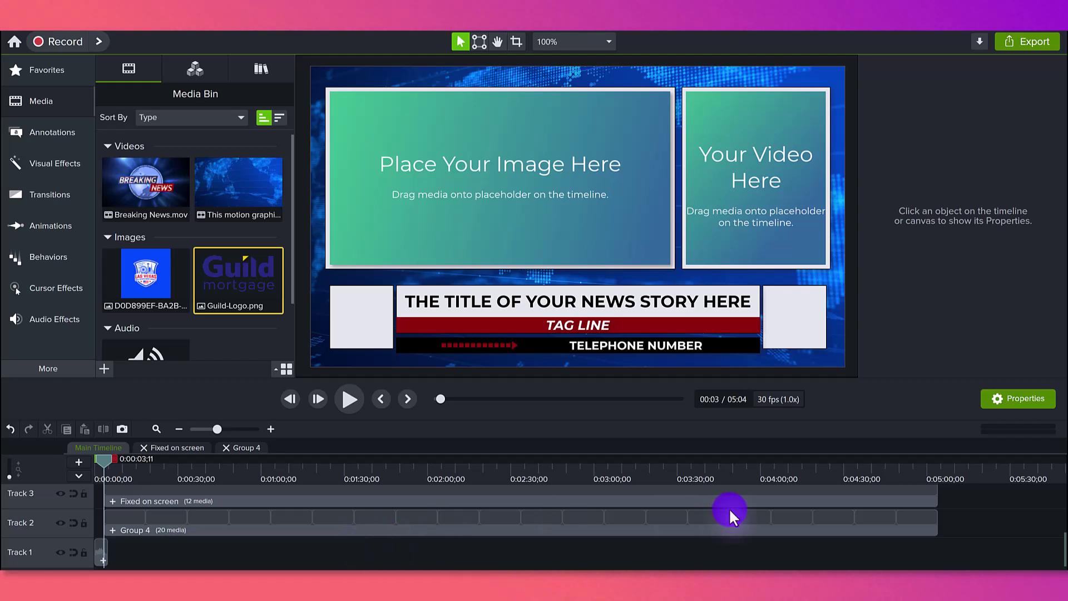
scroll(733, 523, "up", 1)
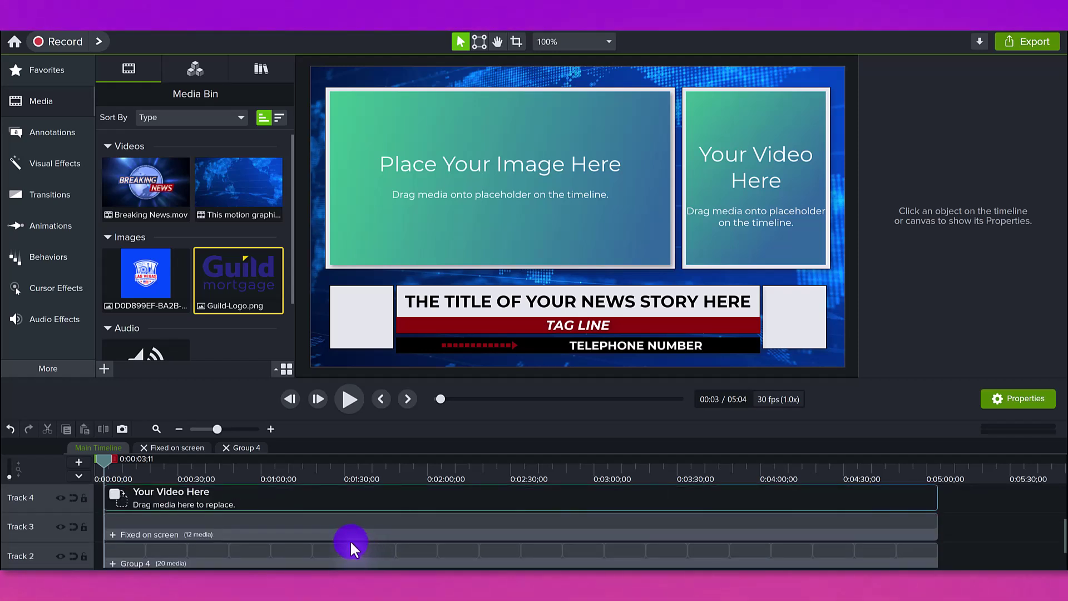
scroll(352, 547, "up", 3)
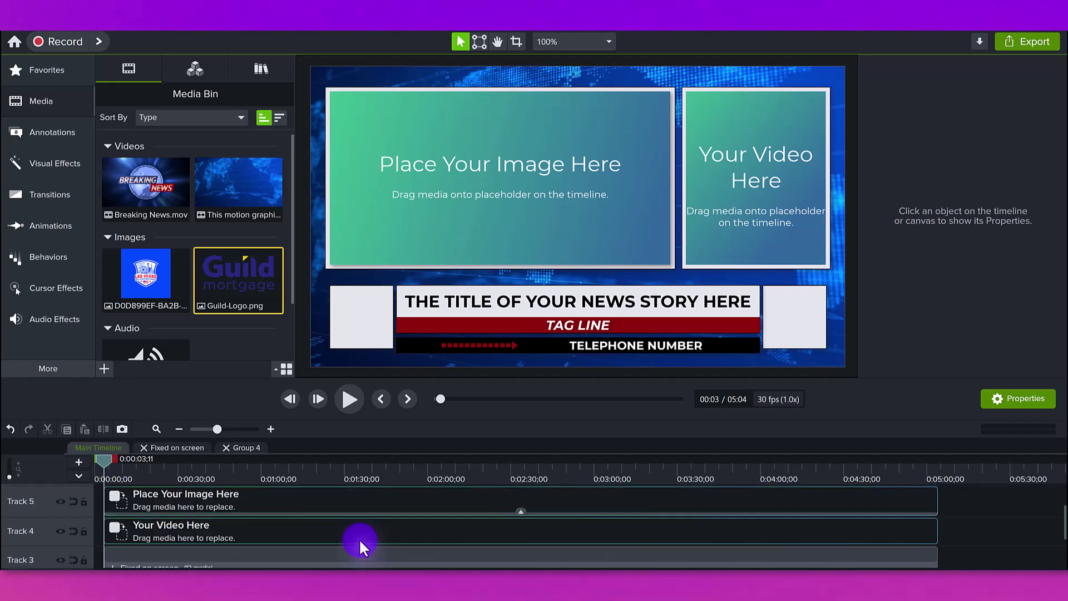
Move the playhead to 0:23 and on to 0:44, and look over the main timeline's tracks
left_click(159, 461)
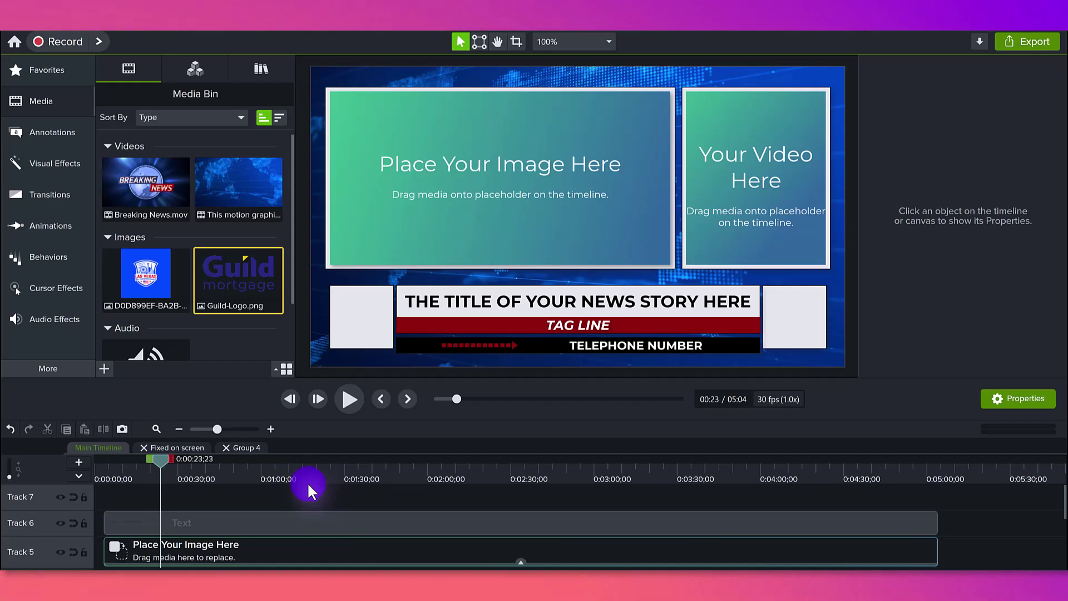
left_click(263, 519)
left_click(106, 506)
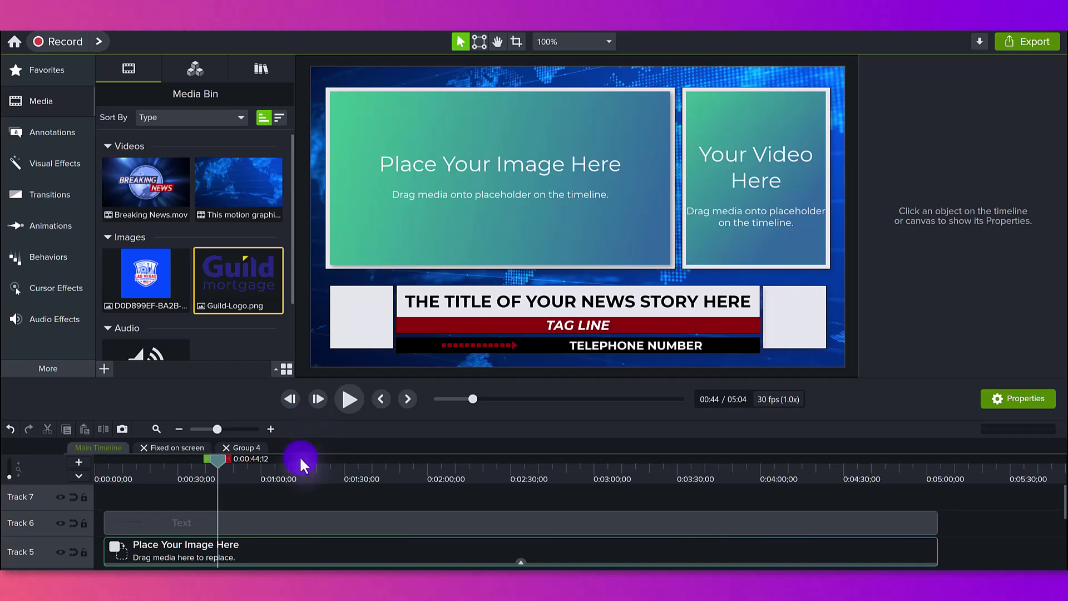
left_click(97, 448)
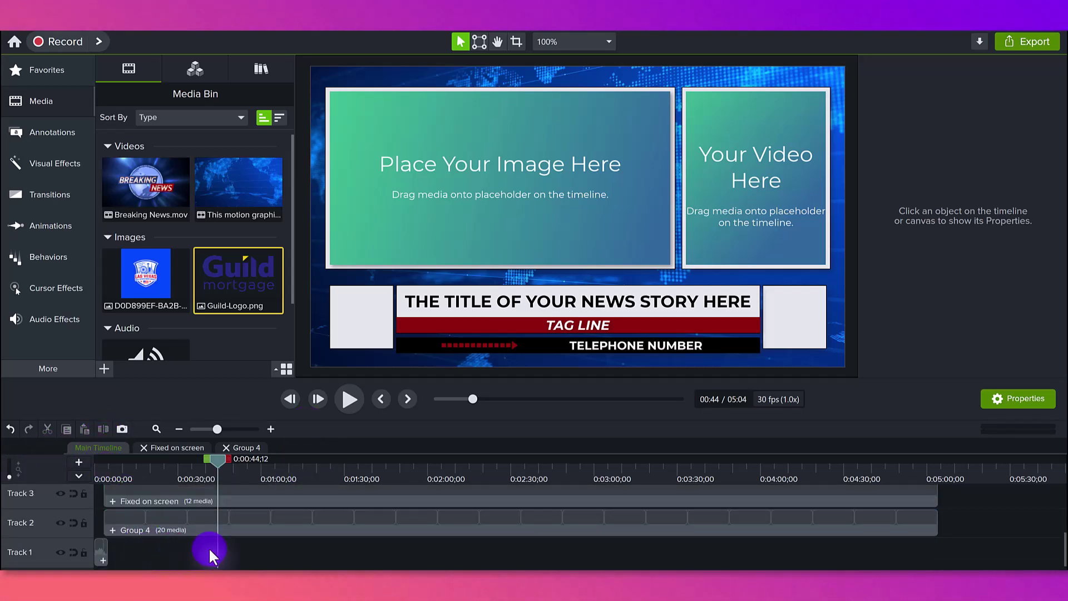
scroll(217, 549, "up", 4)
scroll(232, 514, "down", 4)
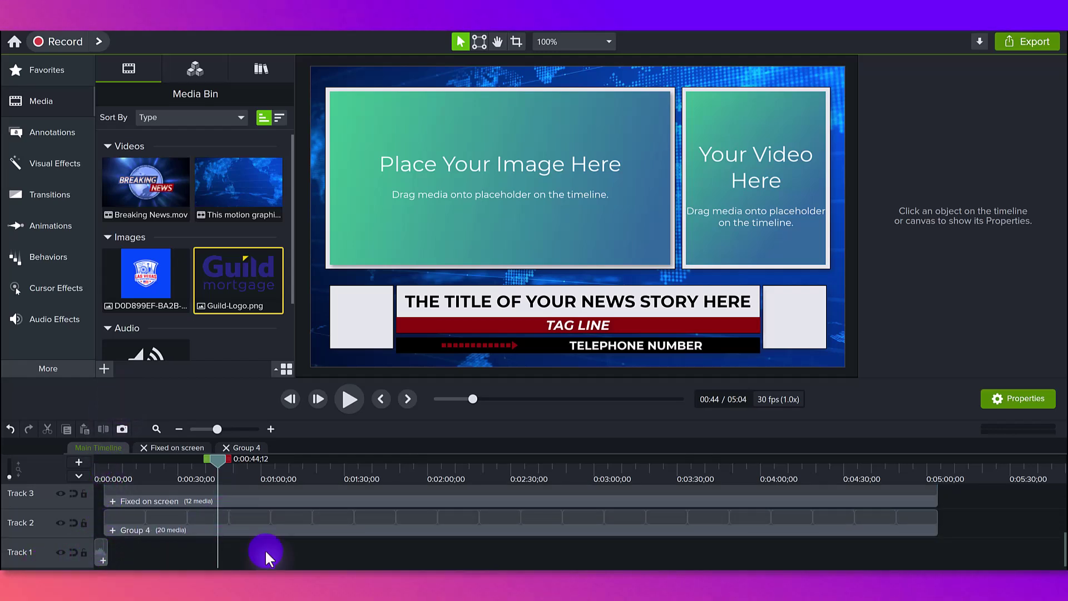
scroll(269, 546, "up", 2)
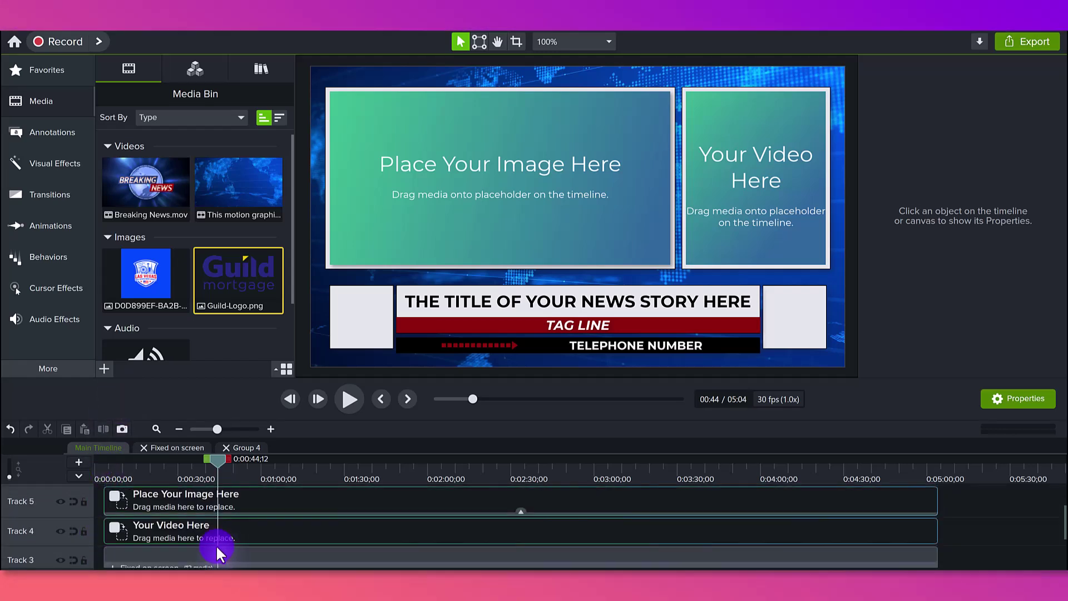
Select the Fixed on screen group to show its properties and compare it with the surrounding tracks
left_click(125, 558)
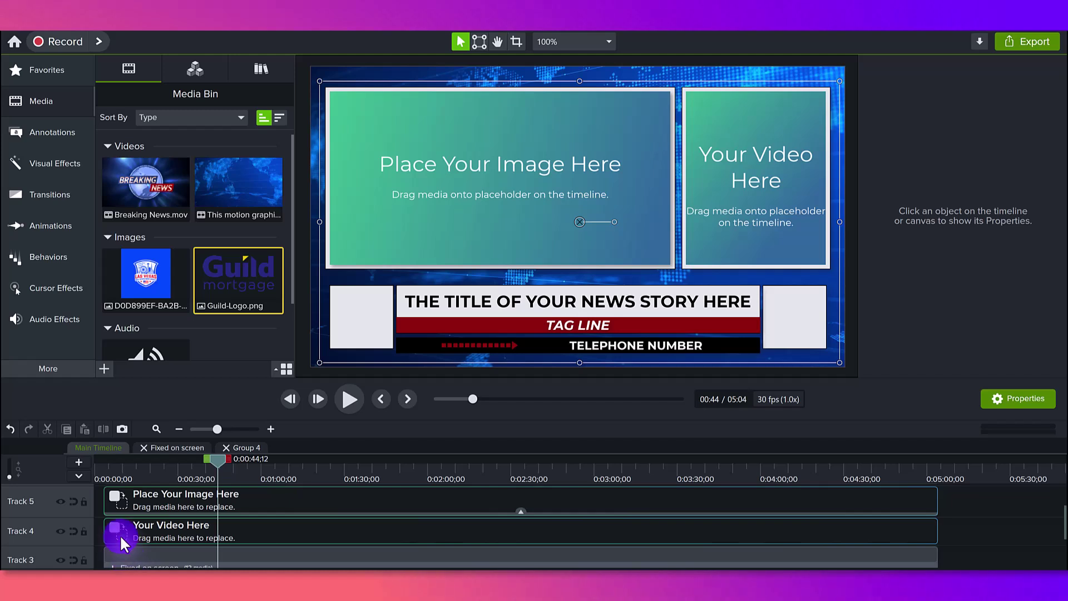
scroll(131, 535, "down", 2)
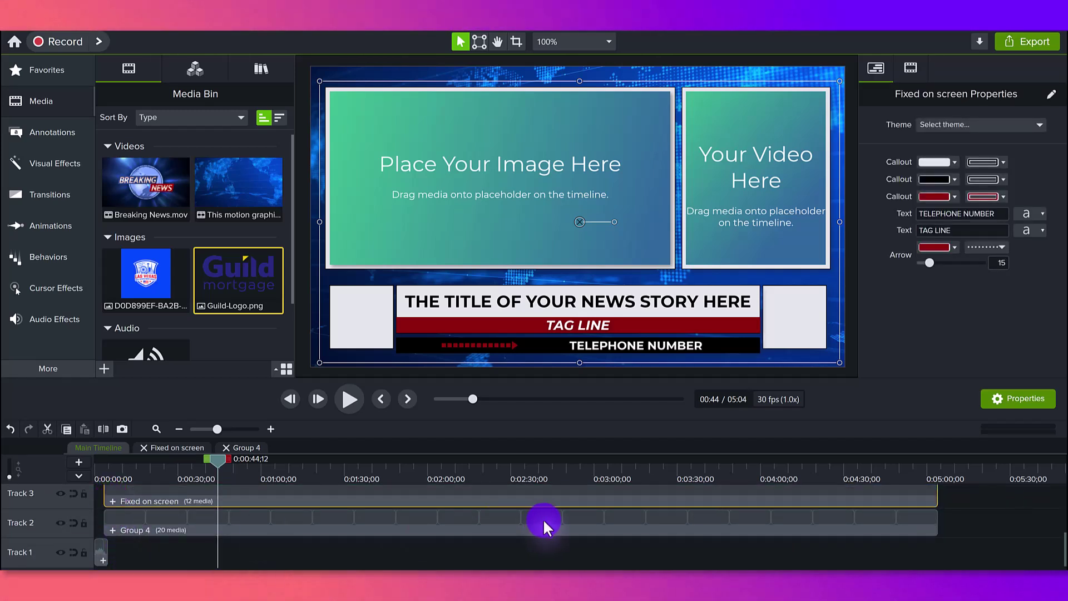
scroll(128, 542, "up", 4)
scroll(248, 497, "down", 3)
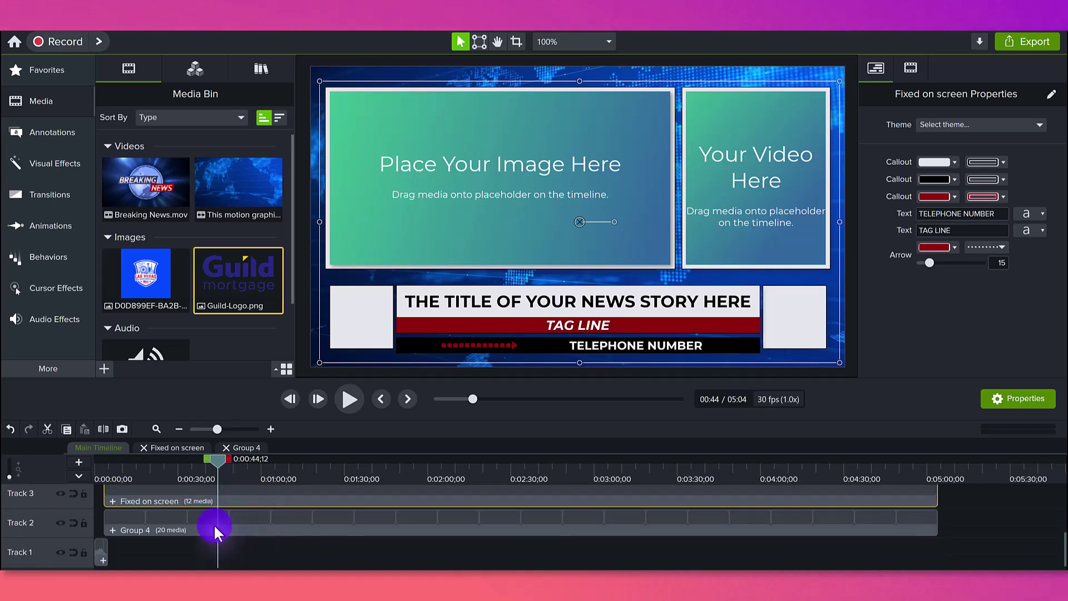
scroll(214, 523, "up", 2)
scroll(286, 531, "down", 3)
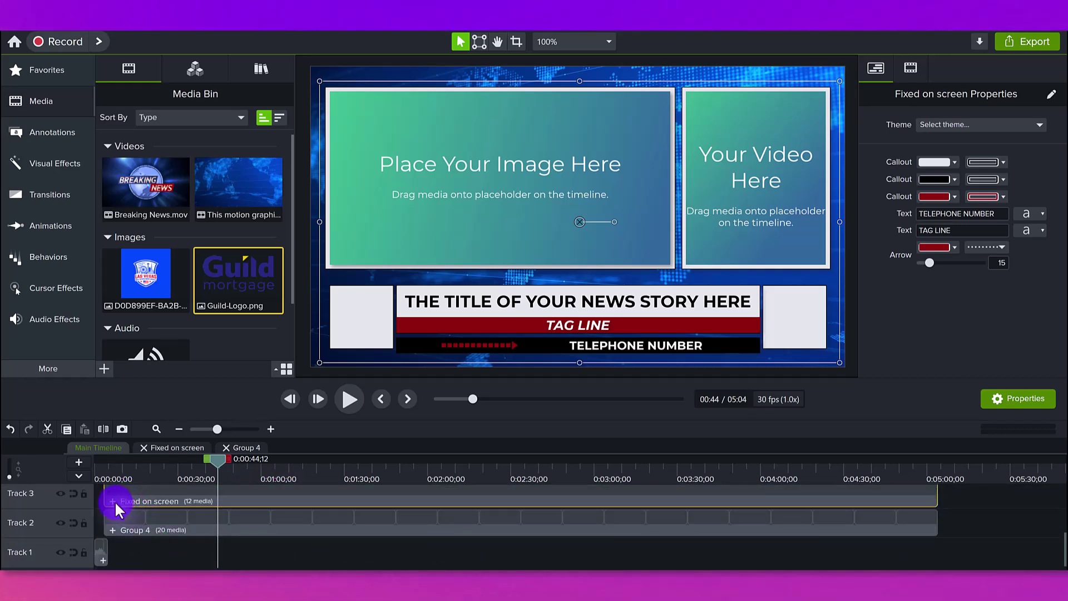
Open the Fixed on screen group and look through its contents from Track 1 to Track 12 and back
left_click(113, 499)
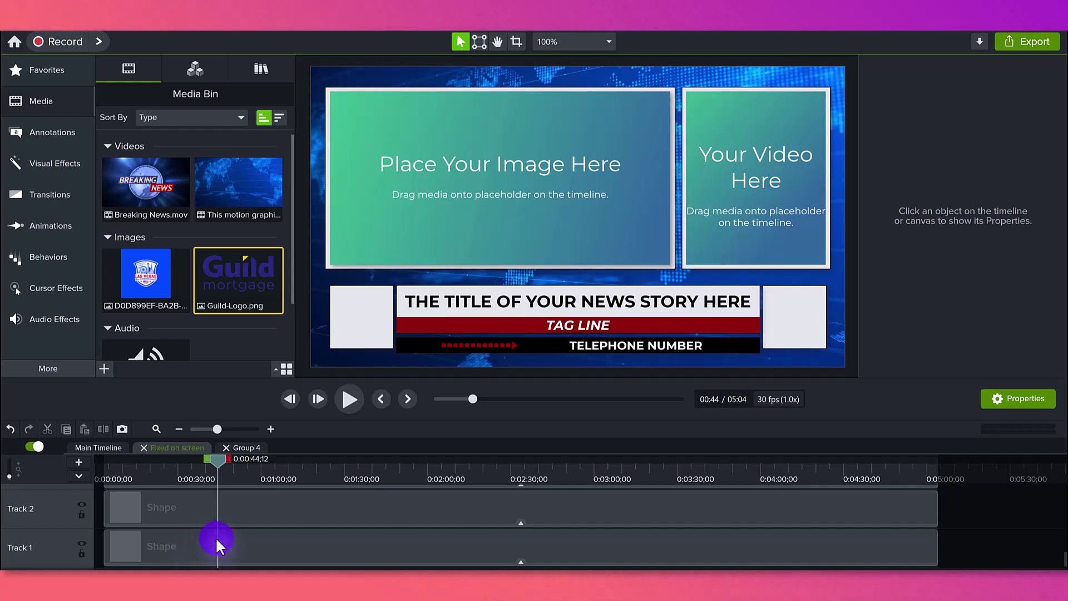
scroll(217, 539, "up", 8)
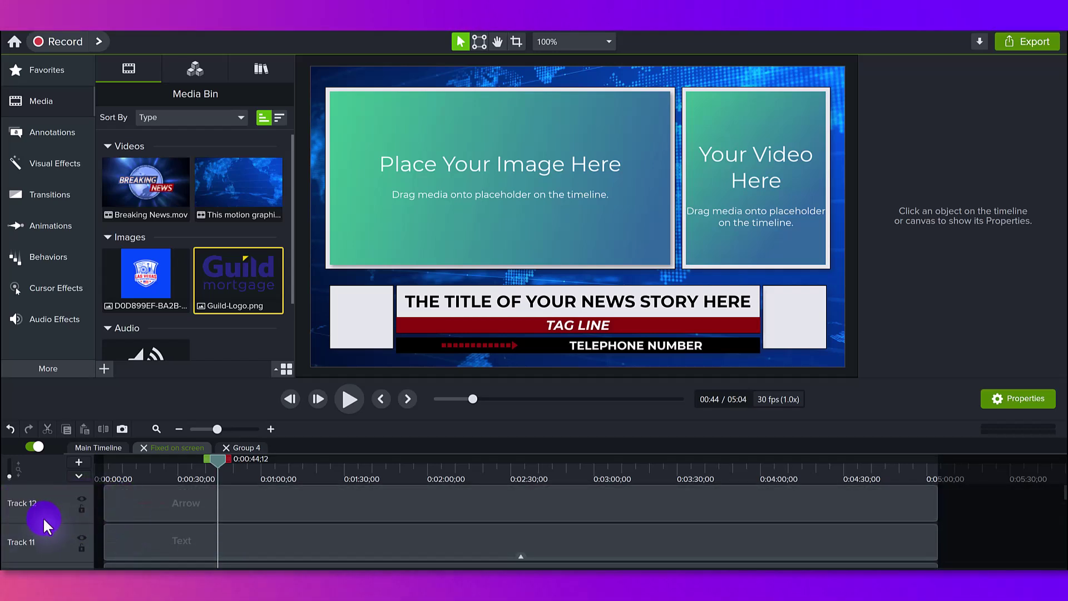
scroll(121, 531, "down", 8)
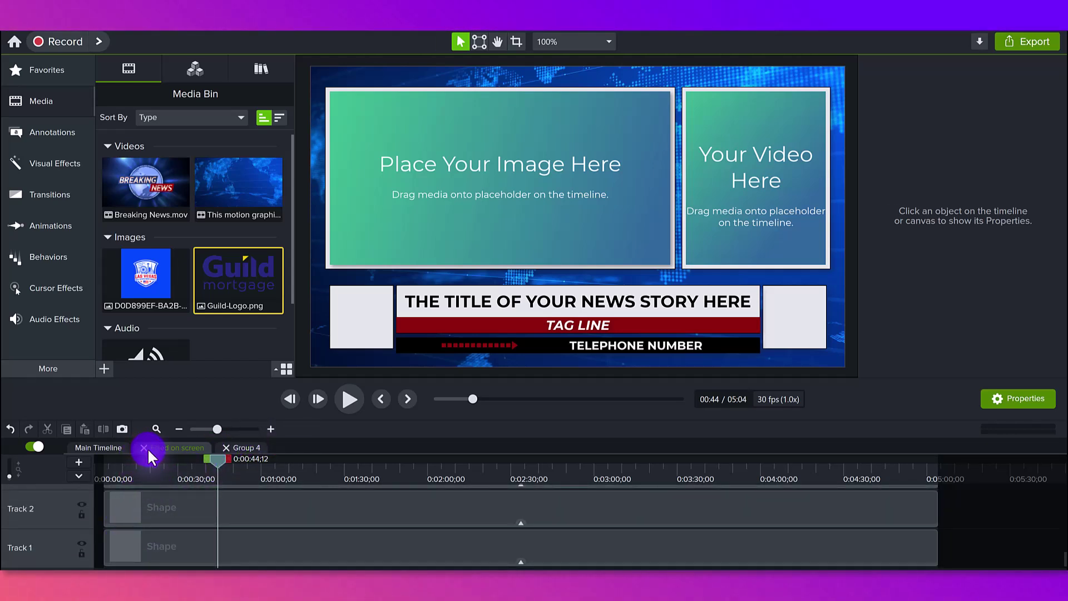
Close both open group views and inspect the news title text and the Place Your Image Here placeholder on the main timeline
left_click(225, 447)
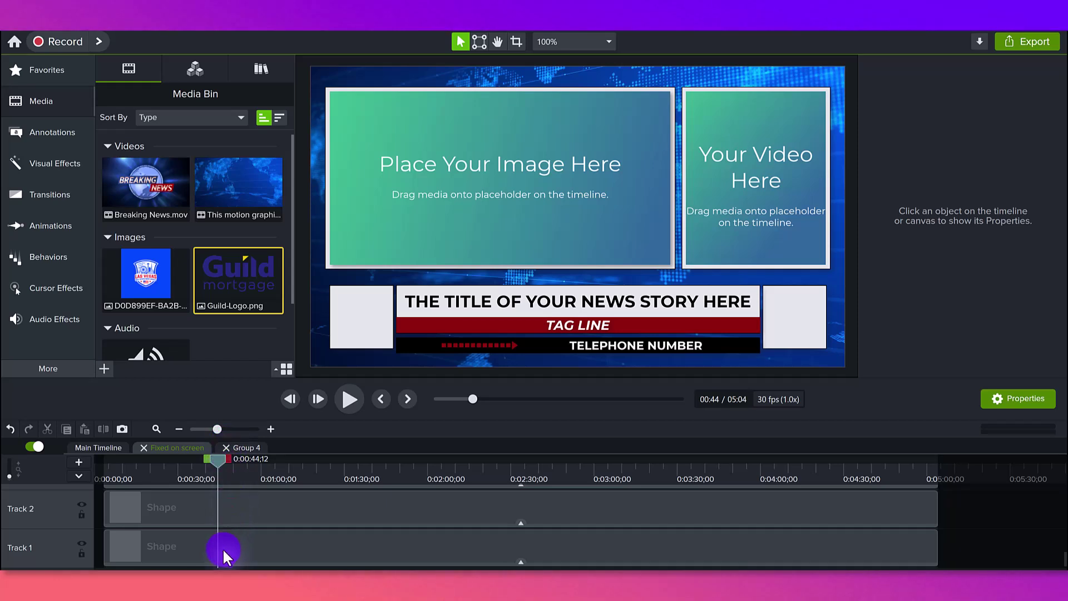
left_click(81, 450)
left_click(261, 505)
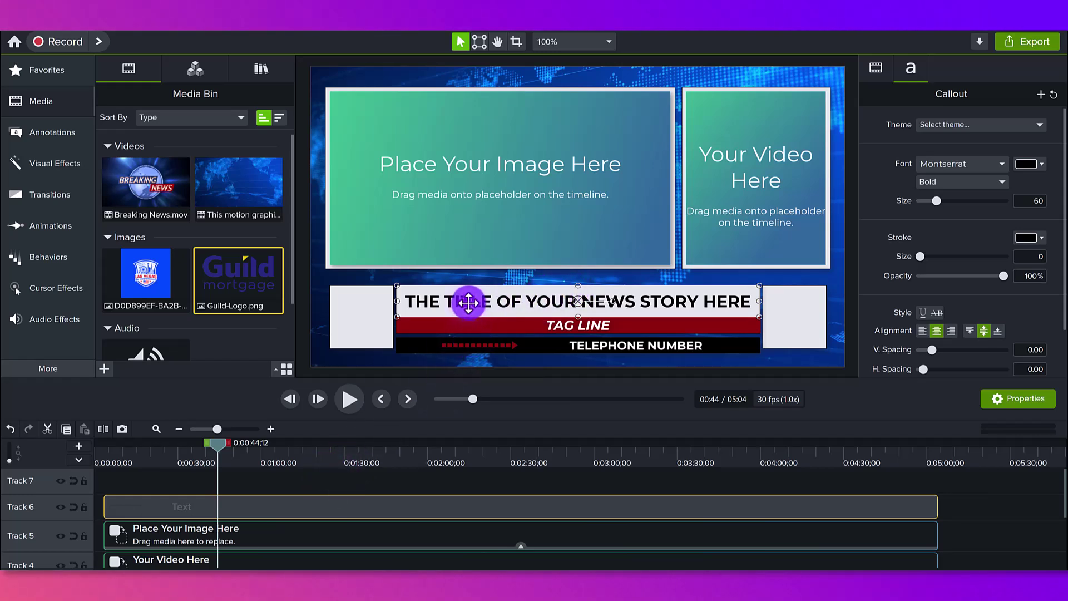
left_click(311, 535)
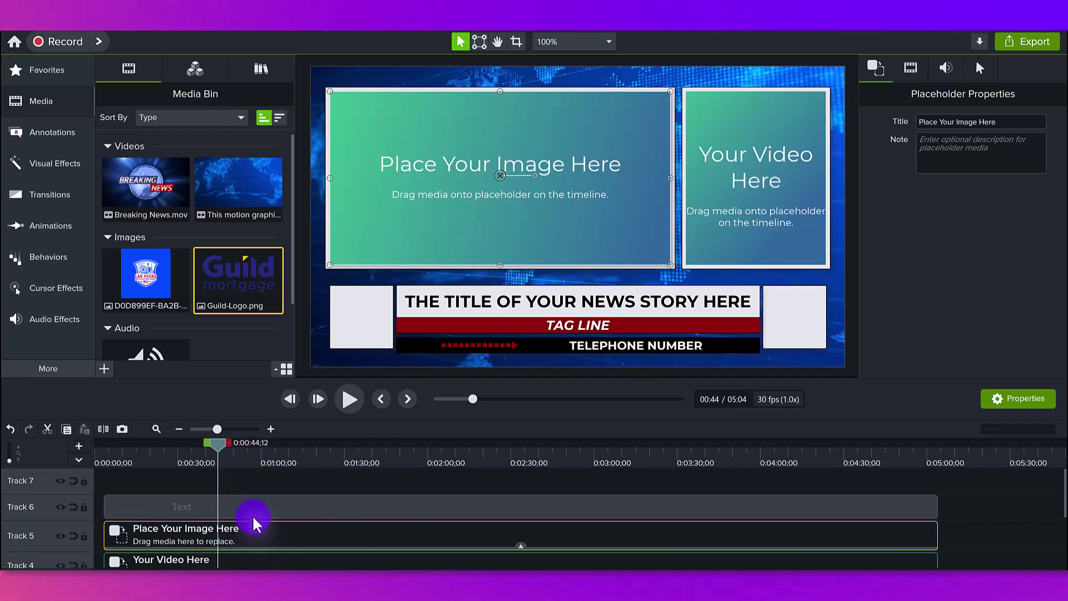
Try out a new placeholder on Track 7, shrinking it toward the canvas's lower-right corner and entering its note field, and delete it
right_click(240, 479)
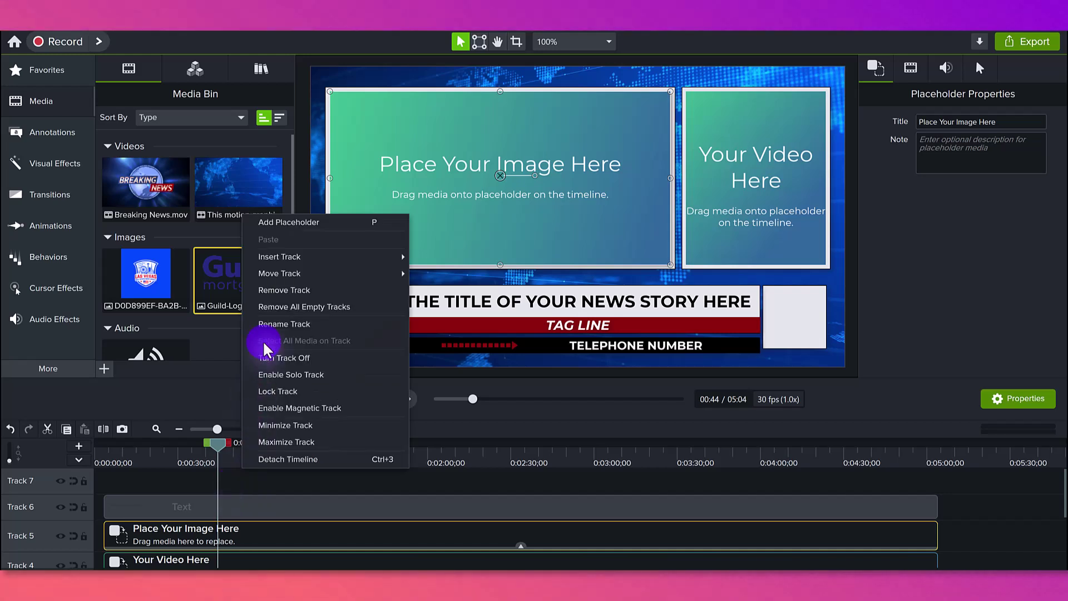
left_click(300, 221)
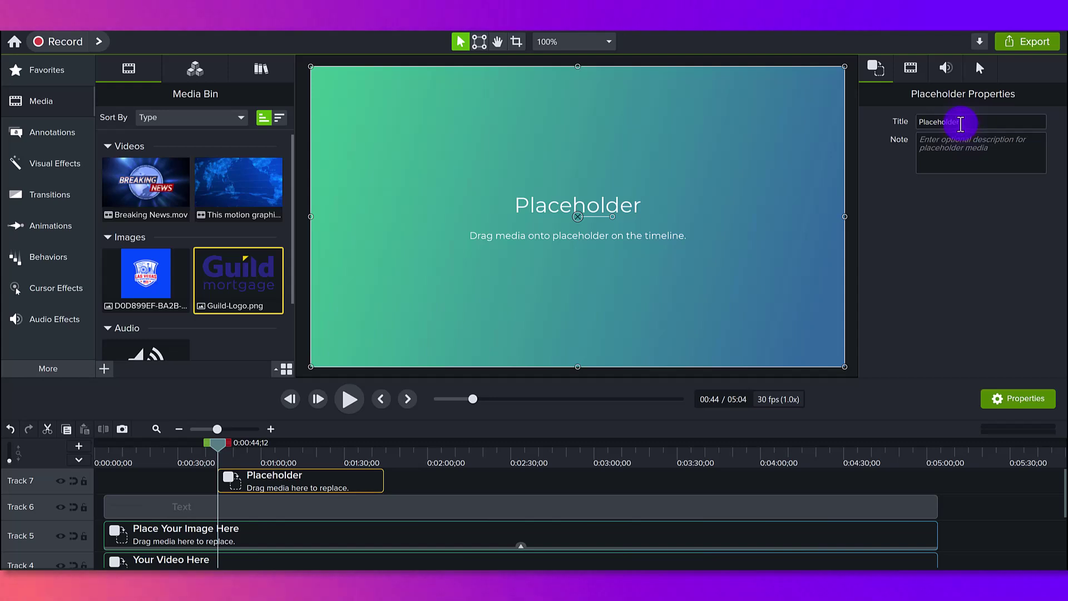
left_click_drag(310, 69, 554, 212)
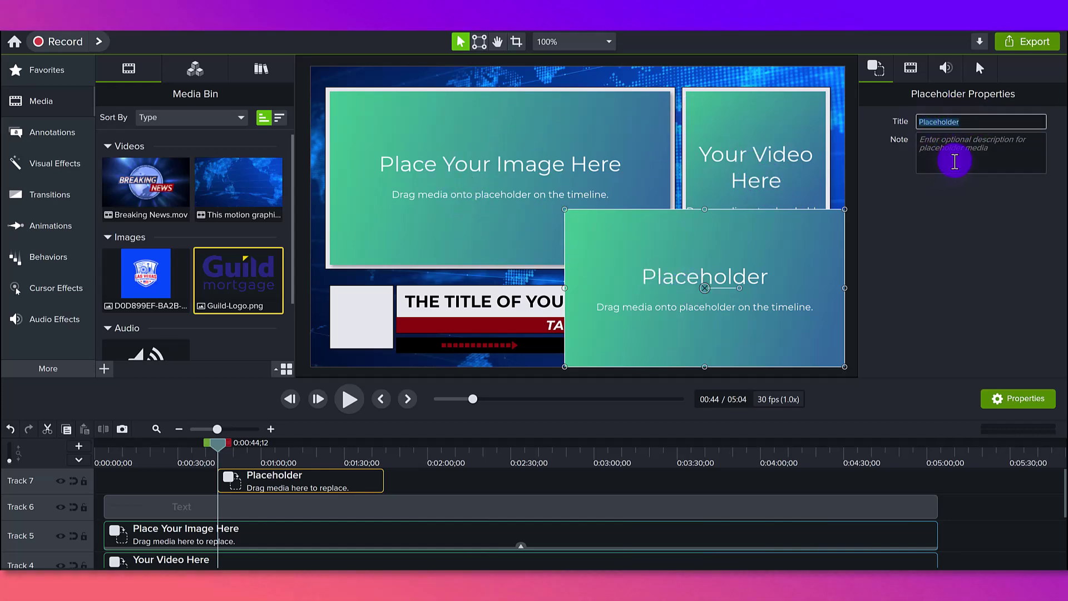
left_click(953, 159)
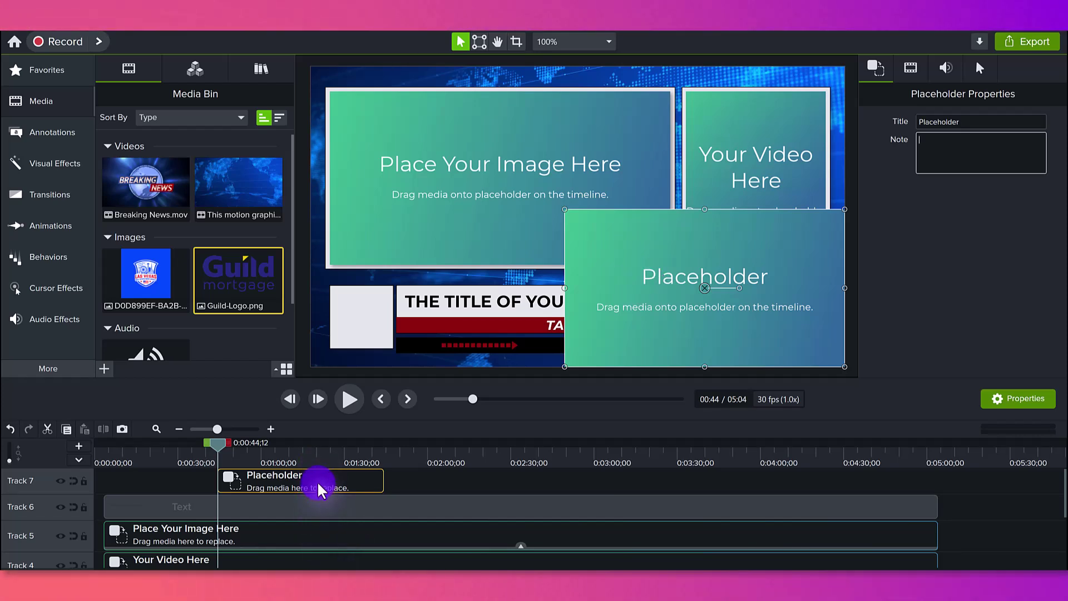
key("Delete")
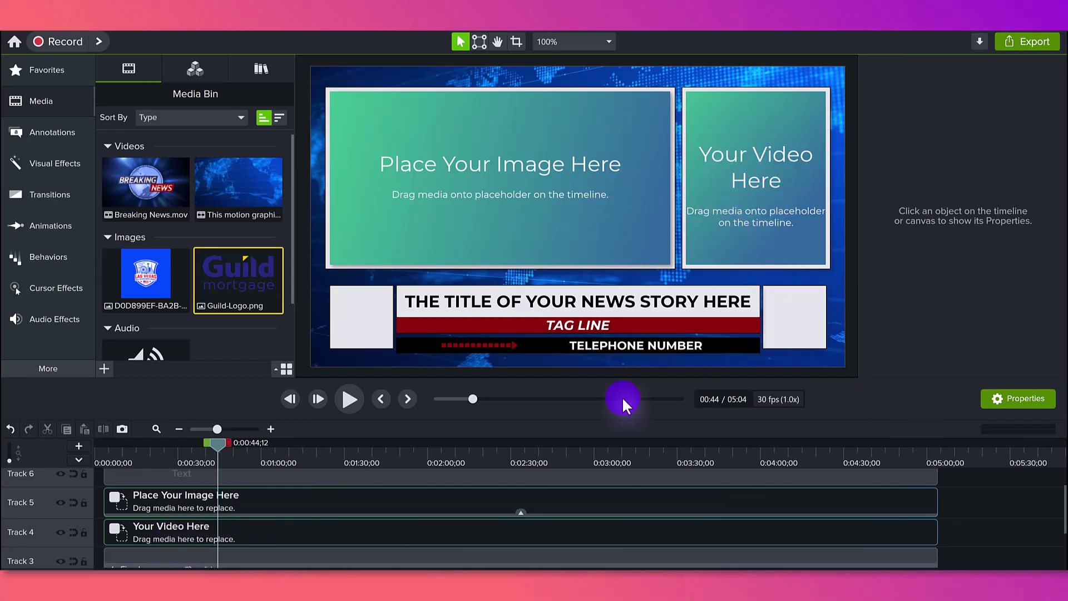
Scrub the main timeline to 3:11, 2:46 and back to 0:36 while reviewing the placeholder and group tracks
scroll(303, 520, "down", 3)
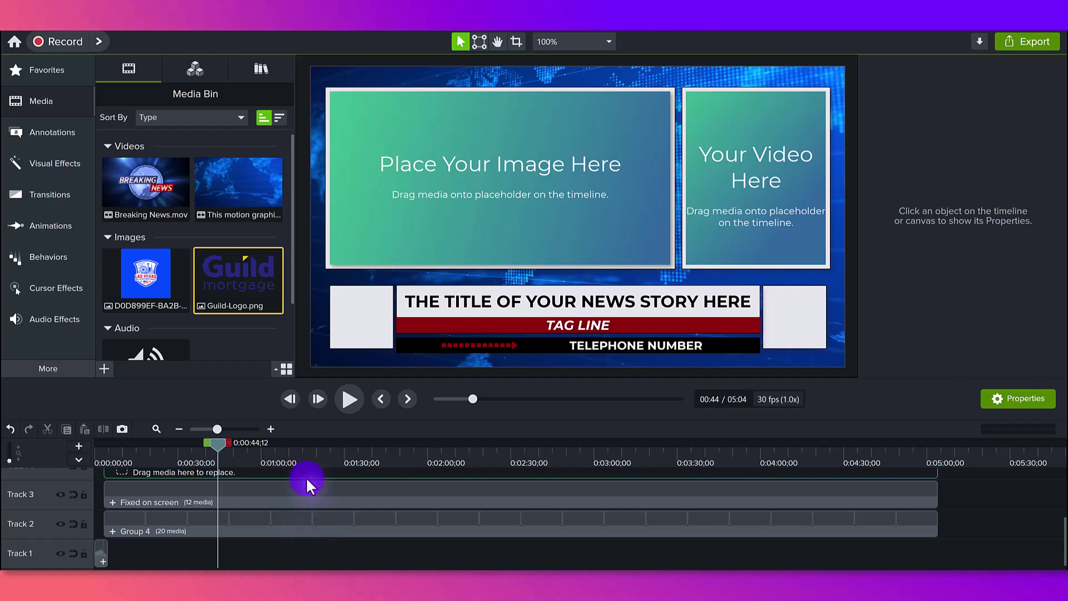
scroll(199, 487, "up", 3)
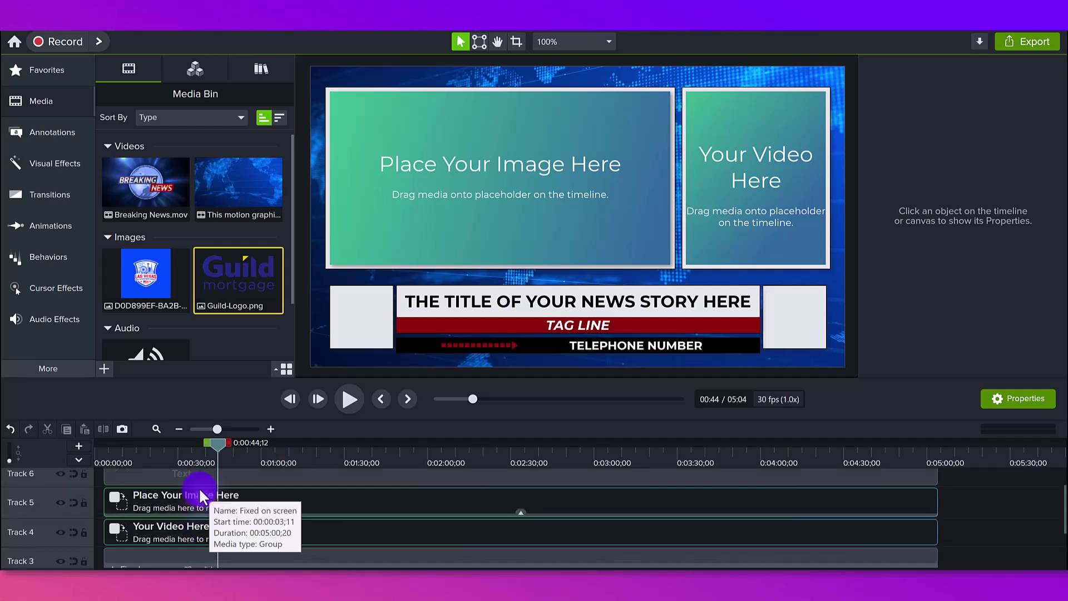
left_click_drag(118, 459, 627, 460)
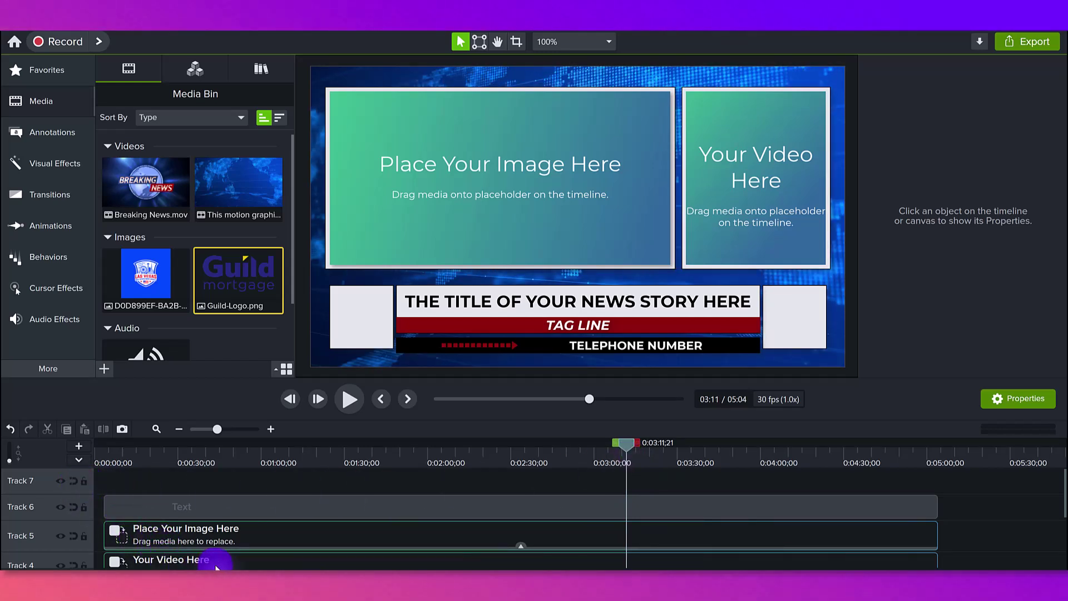
scroll(206, 550, "down", 2)
scroll(198, 501, "up", 1)
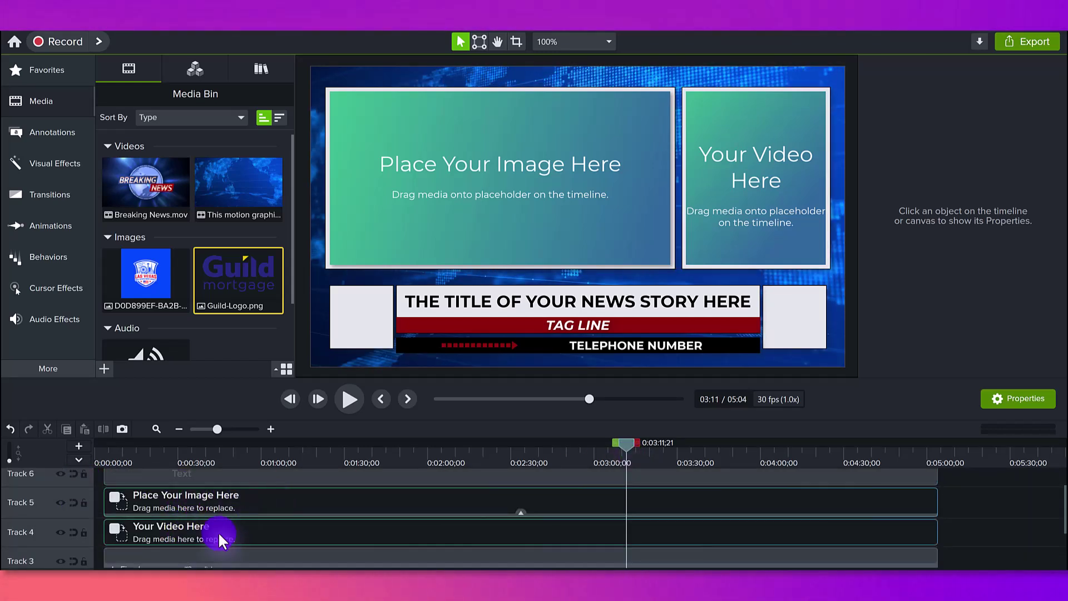
left_click_drag(207, 452, 502, 465)
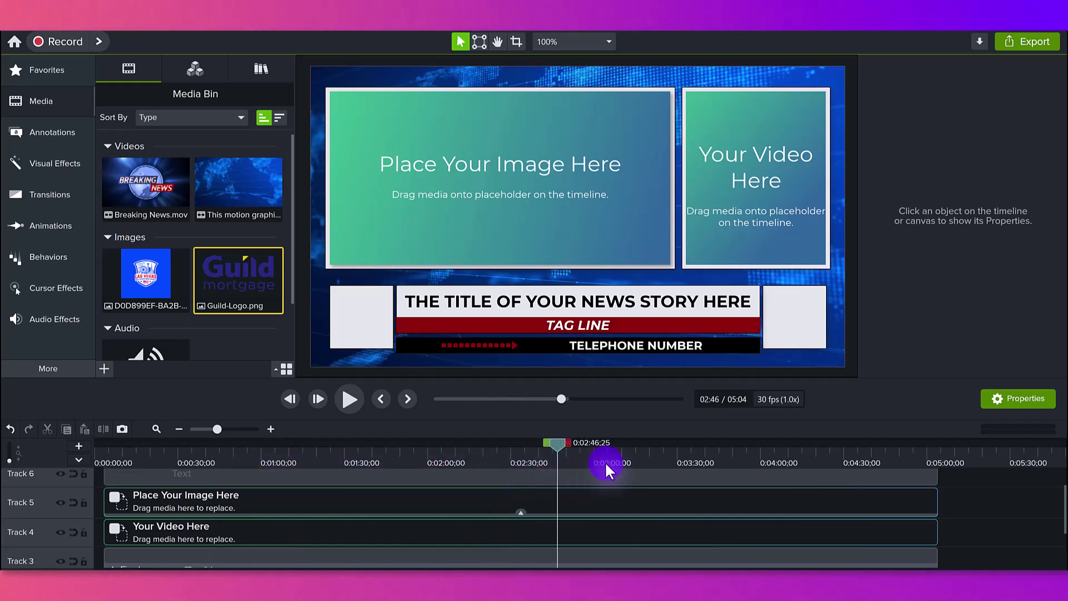
left_click_drag(607, 465, 195, 460)
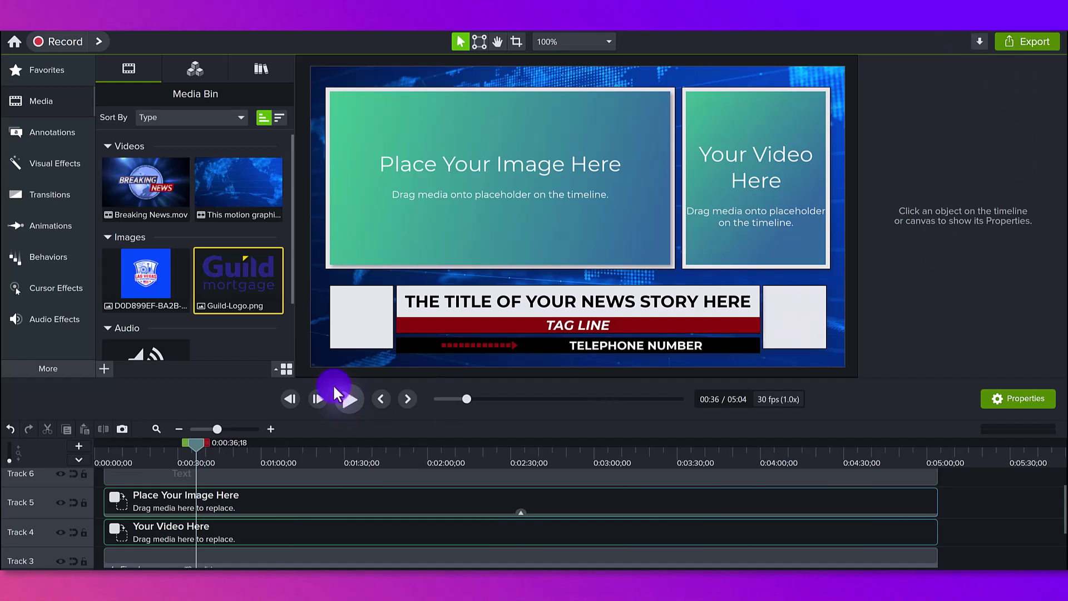
scroll(157, 530, "down", 2)
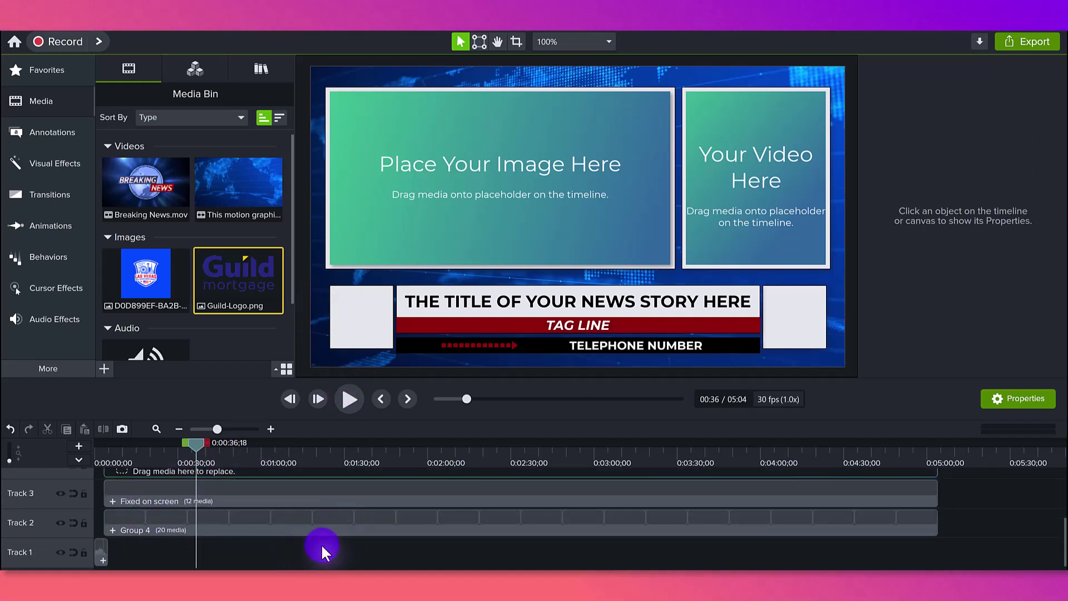
scroll(321, 543, "up", 3)
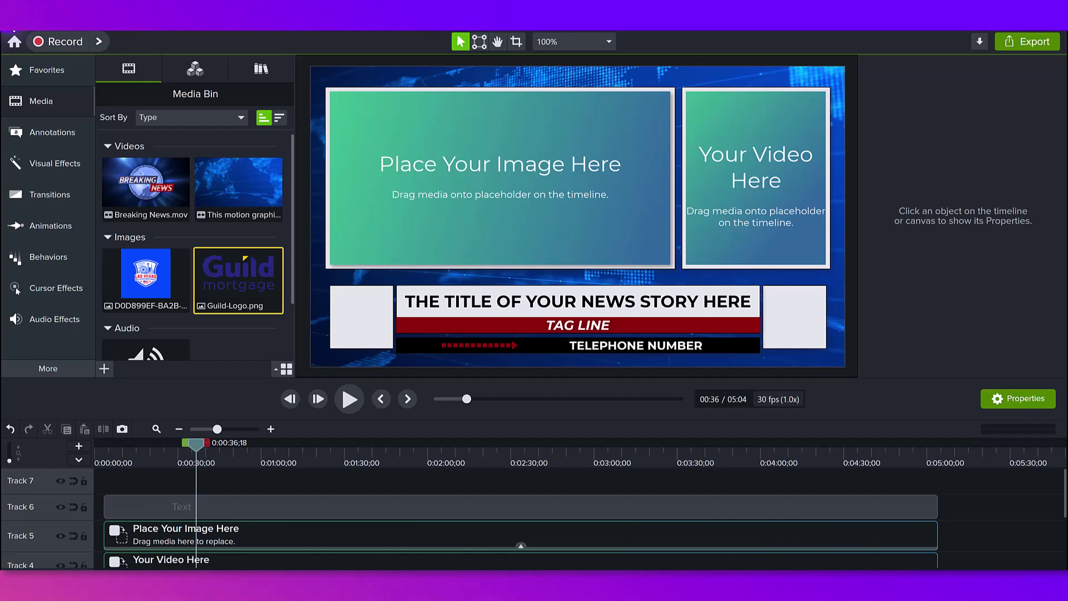
Start saving the project as a template, cancel without naming it, and look over the timeline tracks
left_click(12, 32)
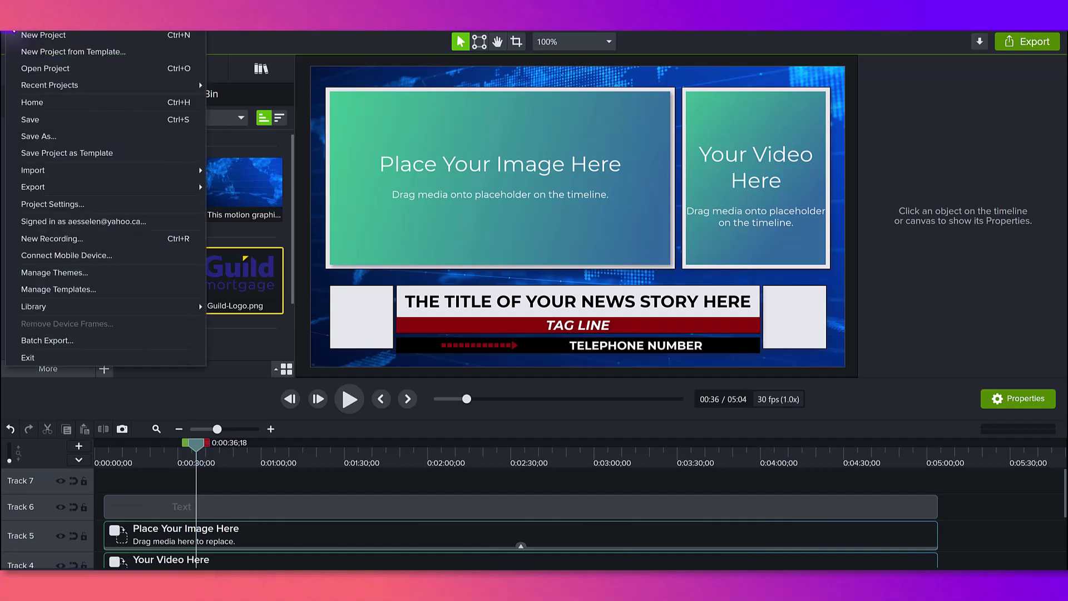
left_click(73, 152)
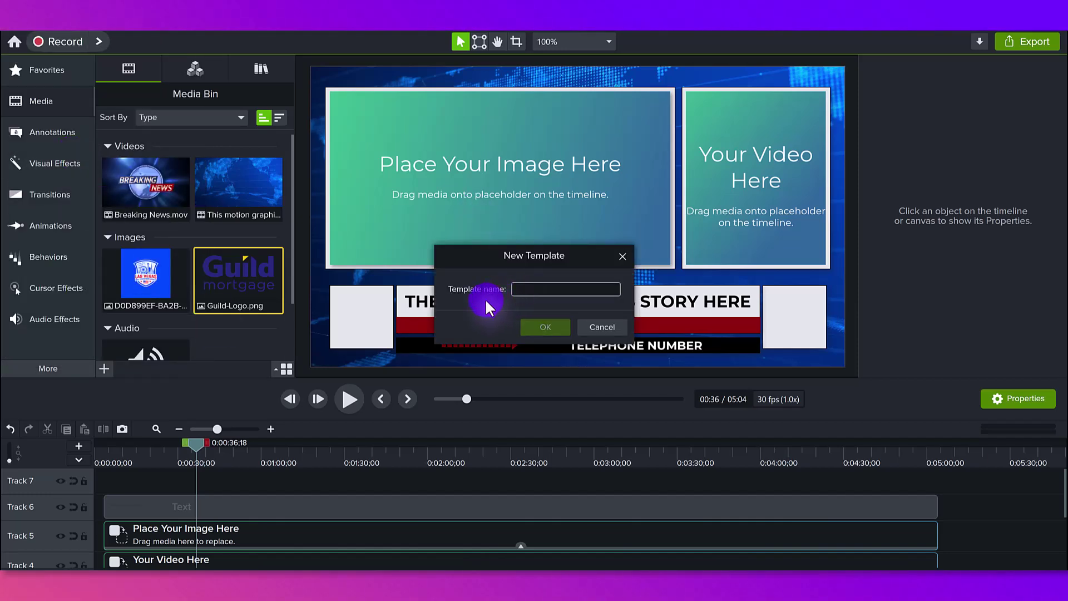
left_click(606, 329)
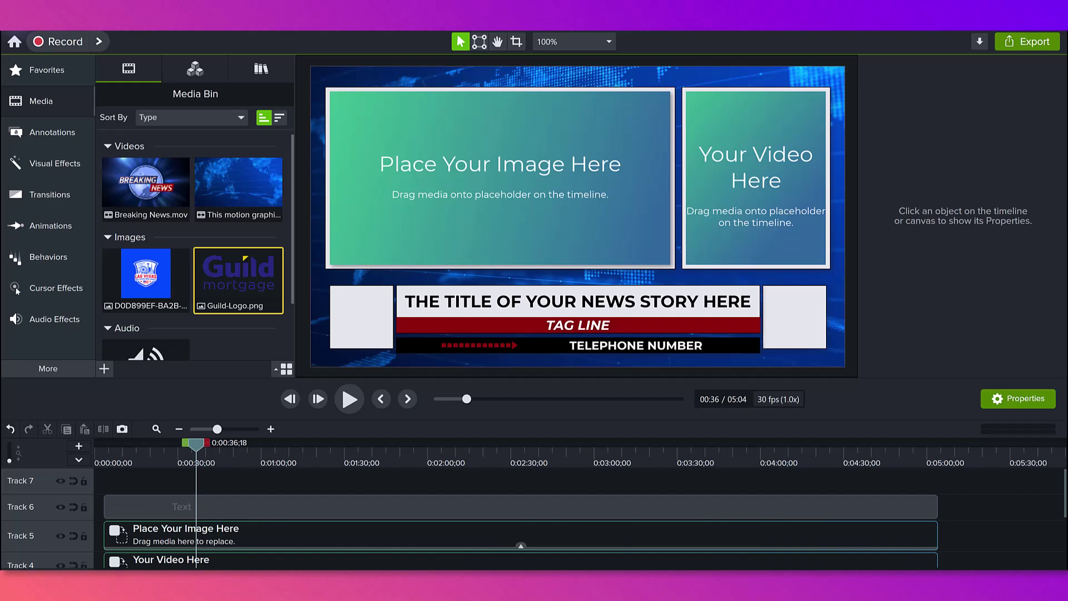
scroll(315, 518, "down", 3)
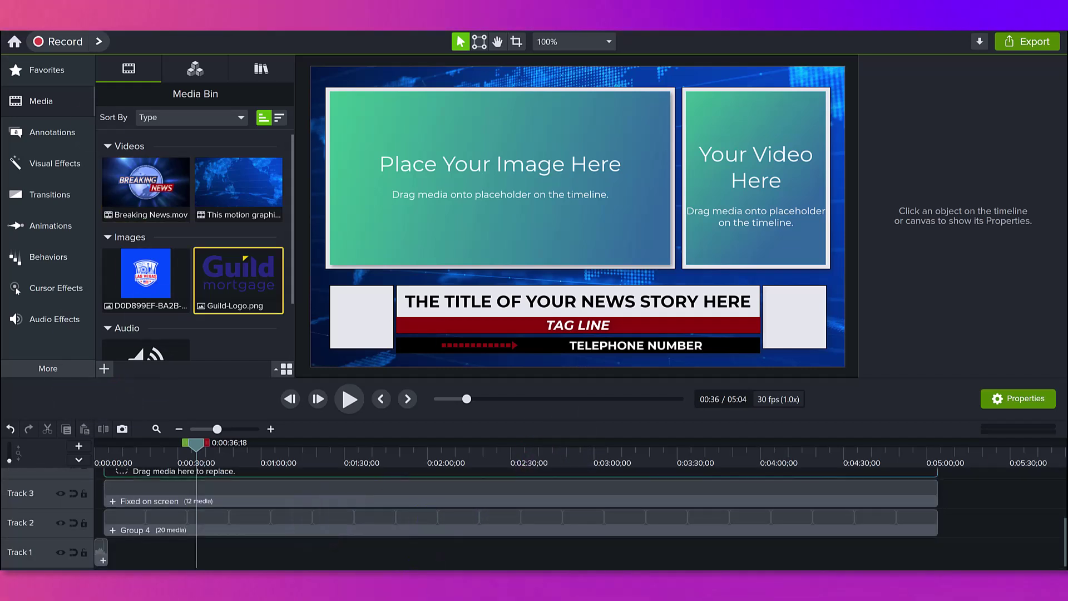
scroll(298, 510, "up", 3)
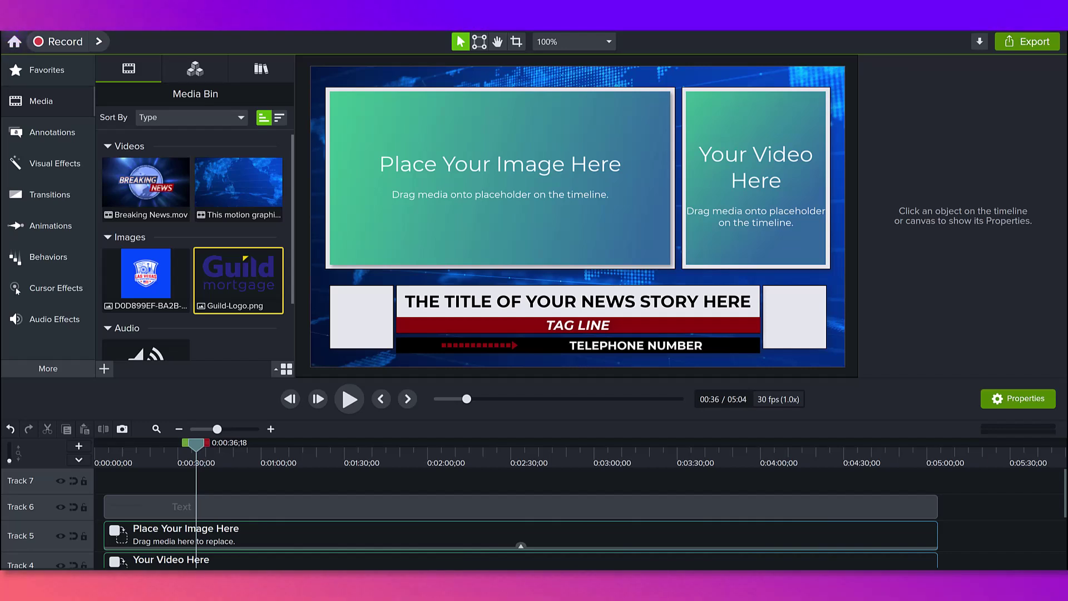
Open the Template Manager, browse the saved templates, including the Wes Tool Interview and Solo templates, and close it
key("alt+f")
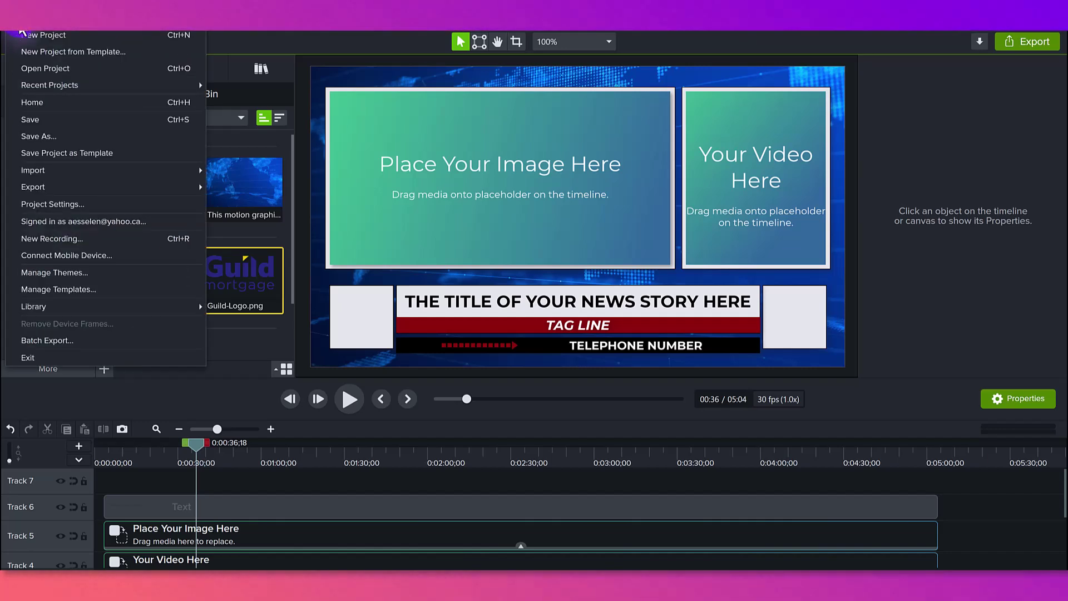
key("Escape")
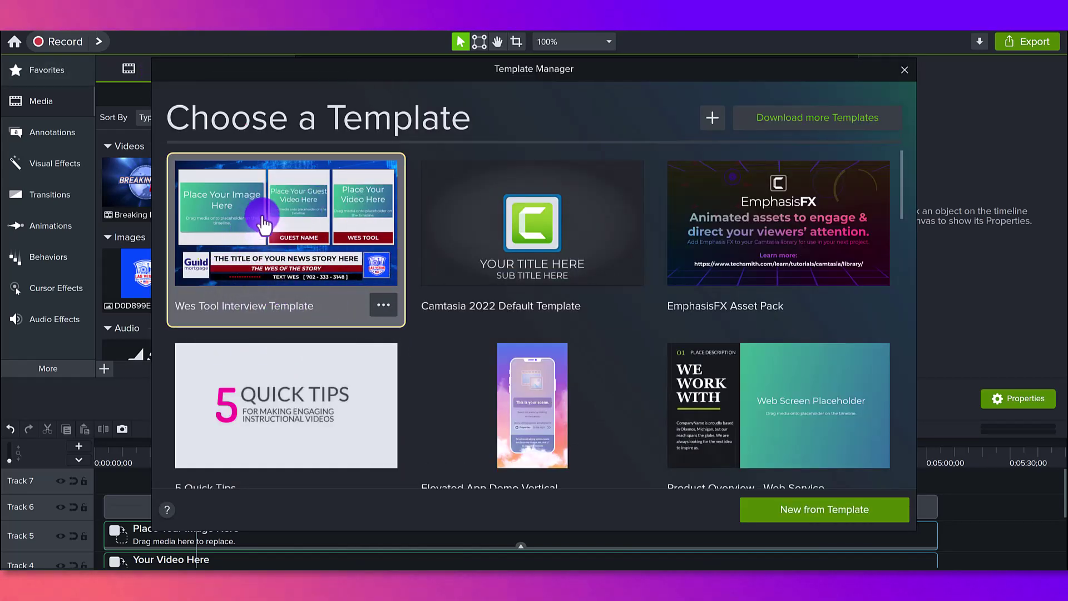
scroll(306, 267, "down", 3)
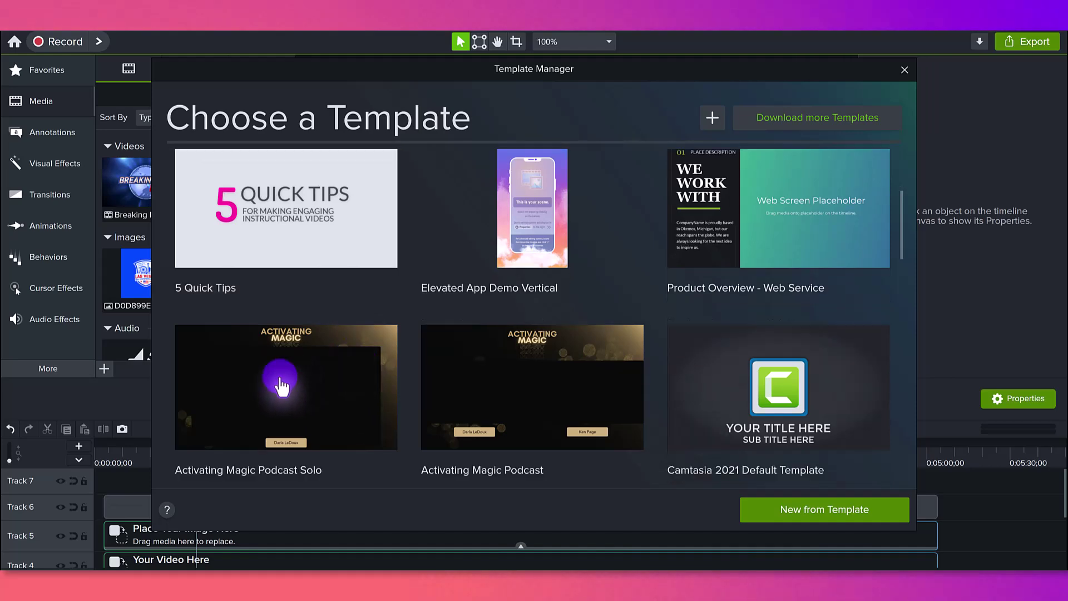
scroll(461, 370, "down", 1)
scroll(467, 362, "down", 4)
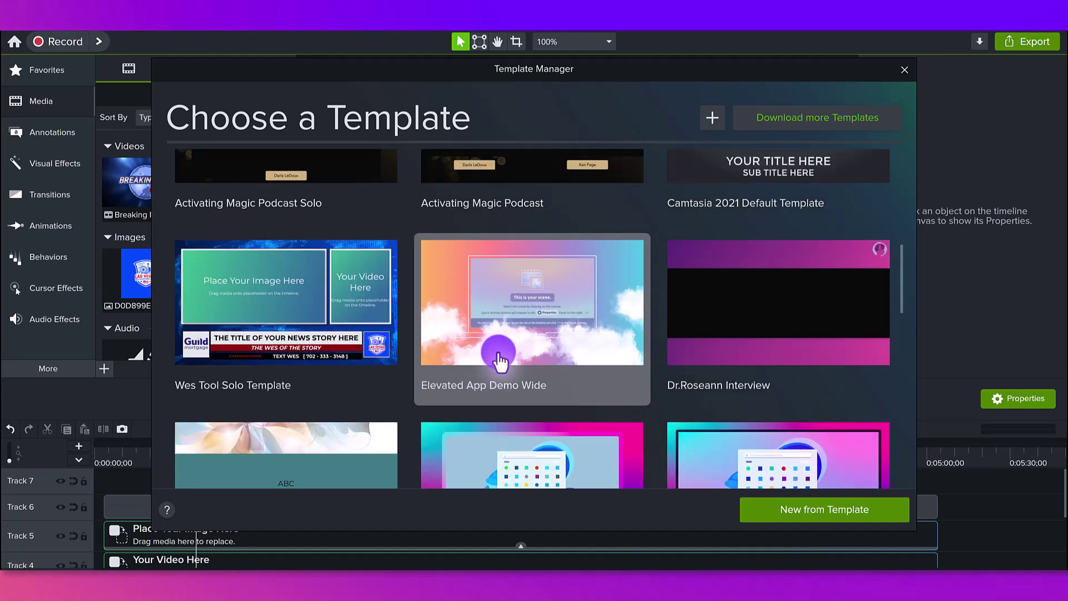
scroll(448, 353, "down", 2)
scroll(445, 353, "up", 2)
scroll(445, 342, "up", 5)
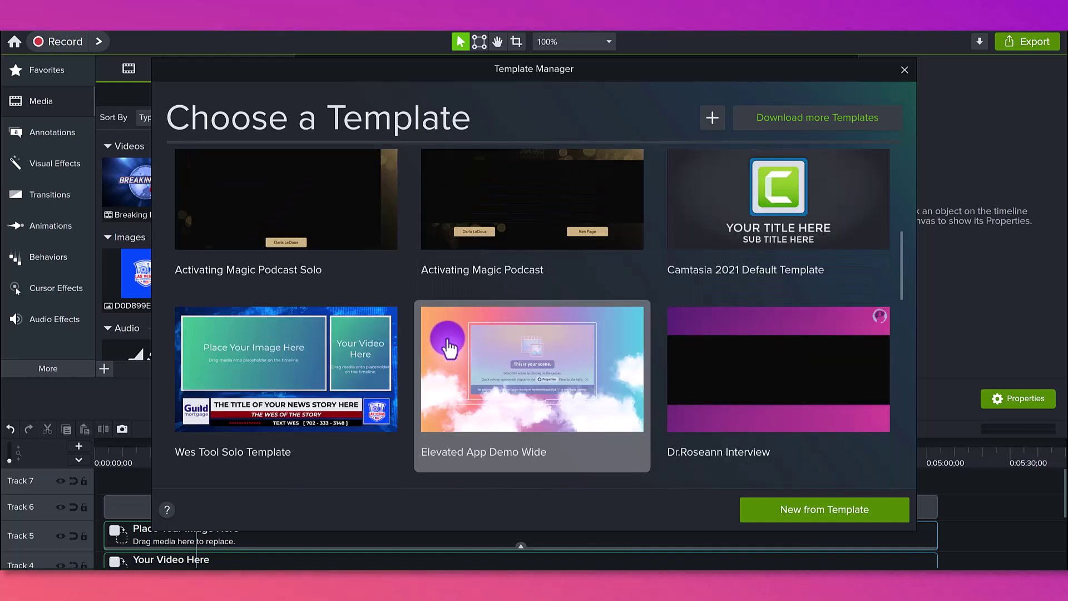
scroll(337, 242, "up", 4)
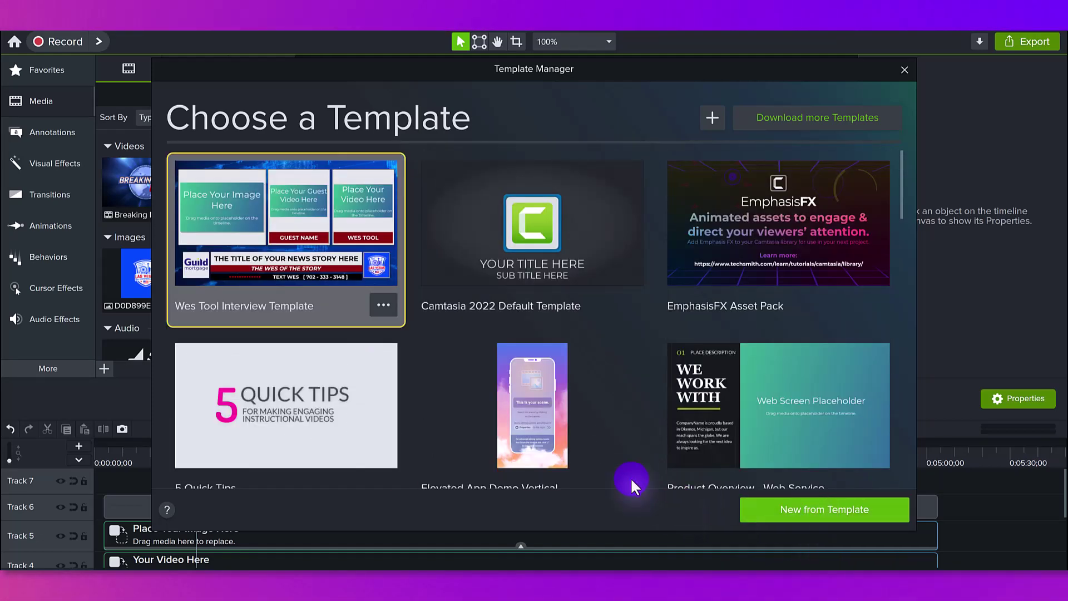
left_click(901, 75)
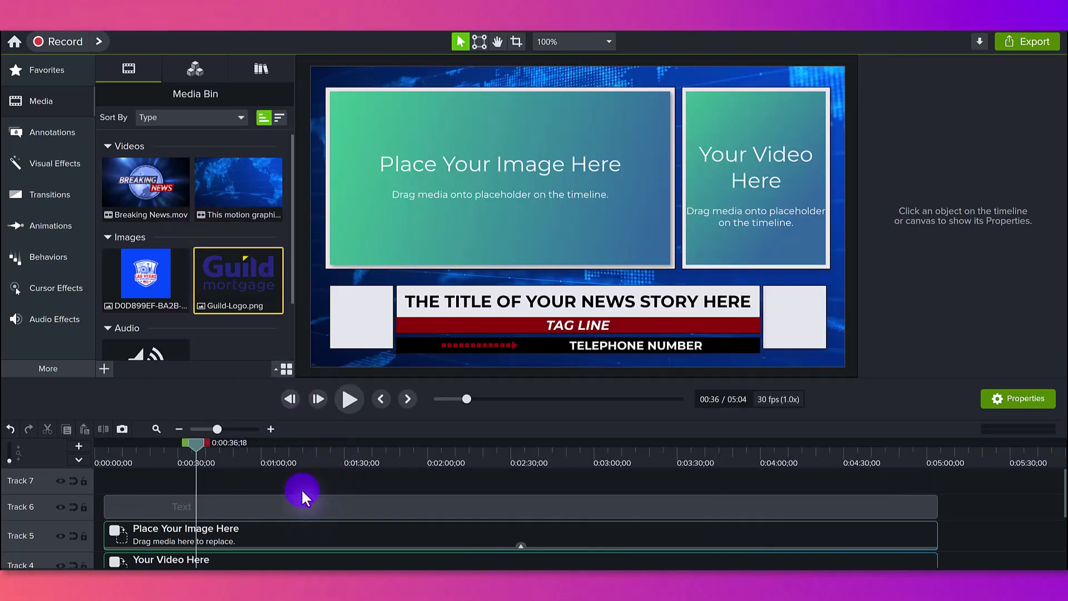